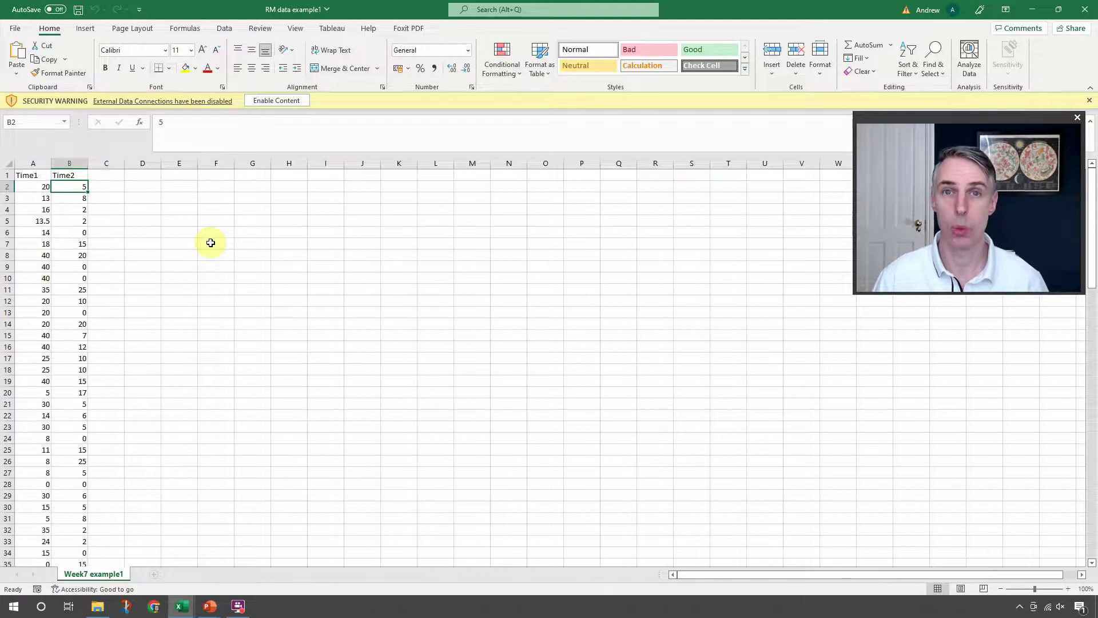
Insert a blank column before the Time1 column and enter P as its header in A1.
left_click(35, 162)
right_click(30, 161)
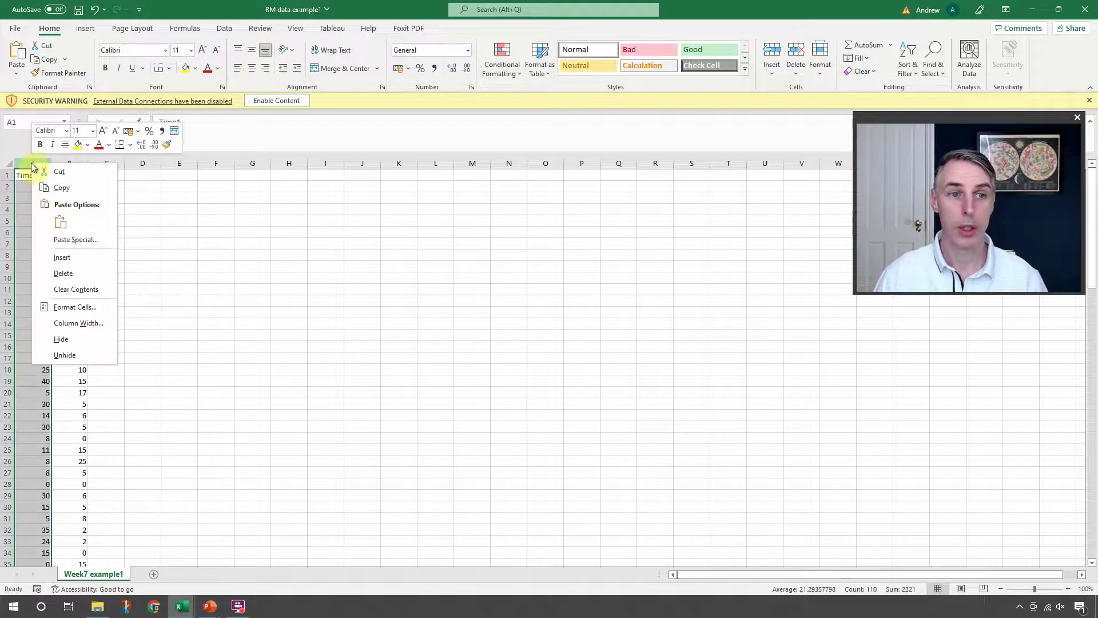
left_click(71, 262)
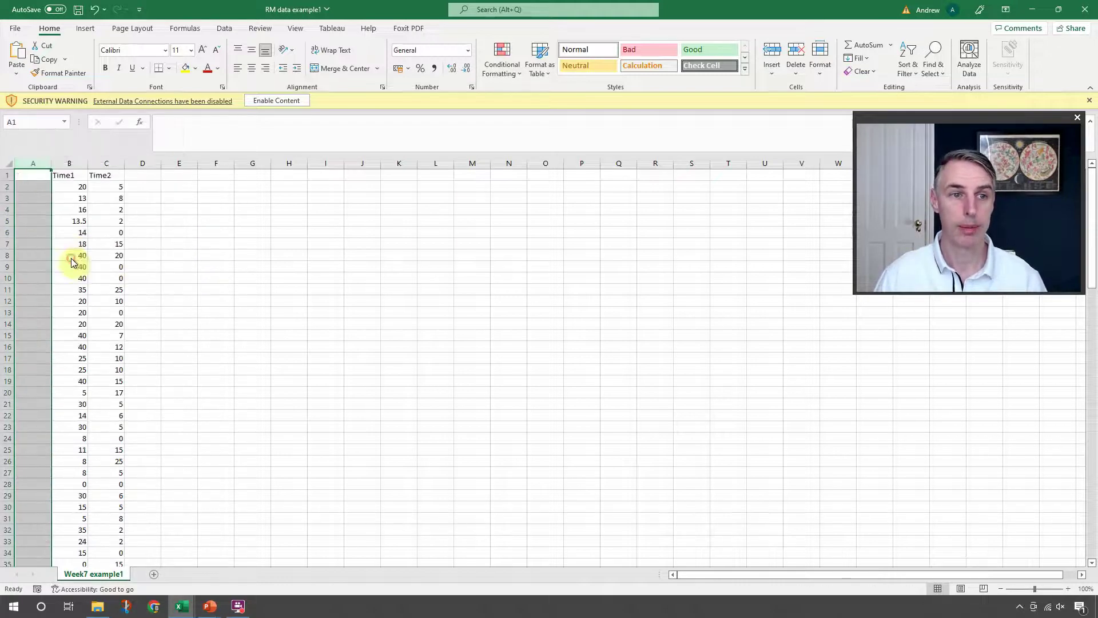
left_click(30, 176)
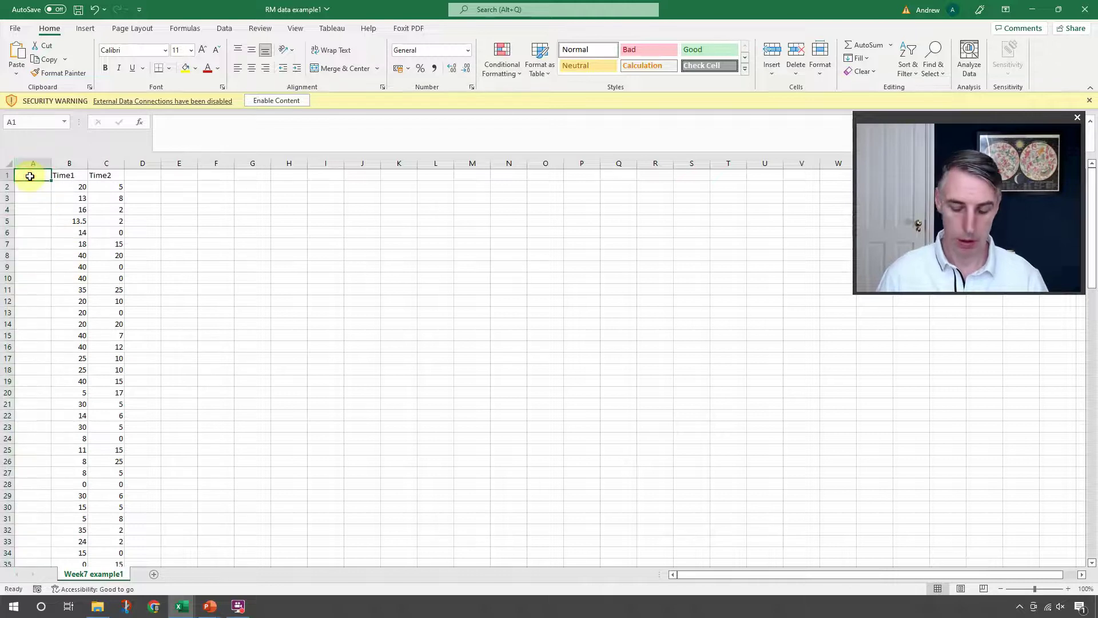
type("P")
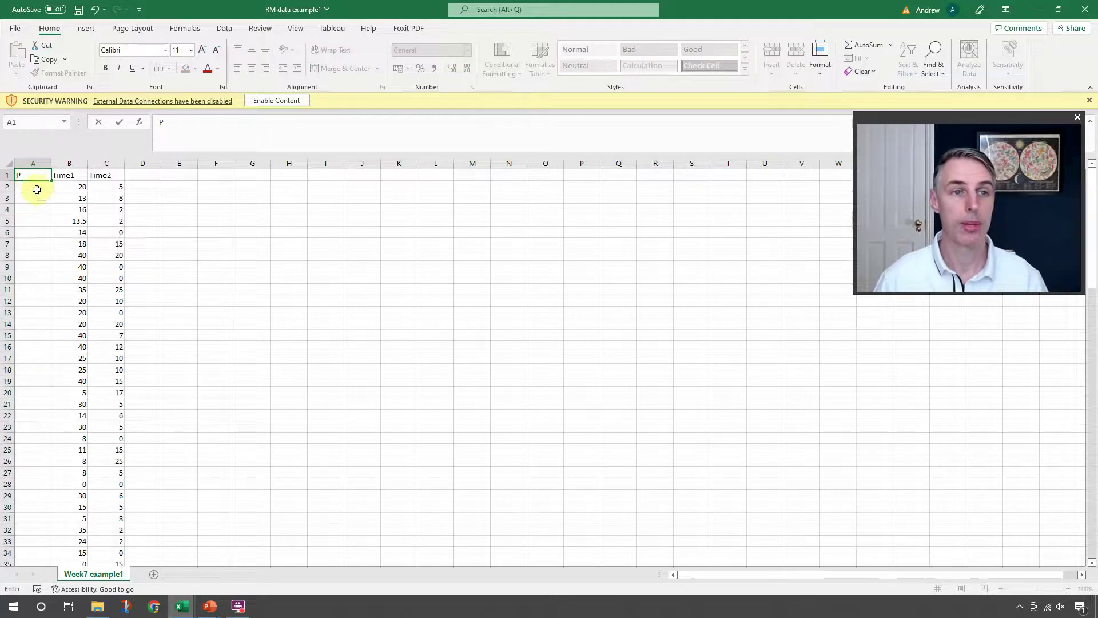
Start the numbering in the P column with 1 in A2 and the formula =A2+1 in A3.
left_click(36, 188)
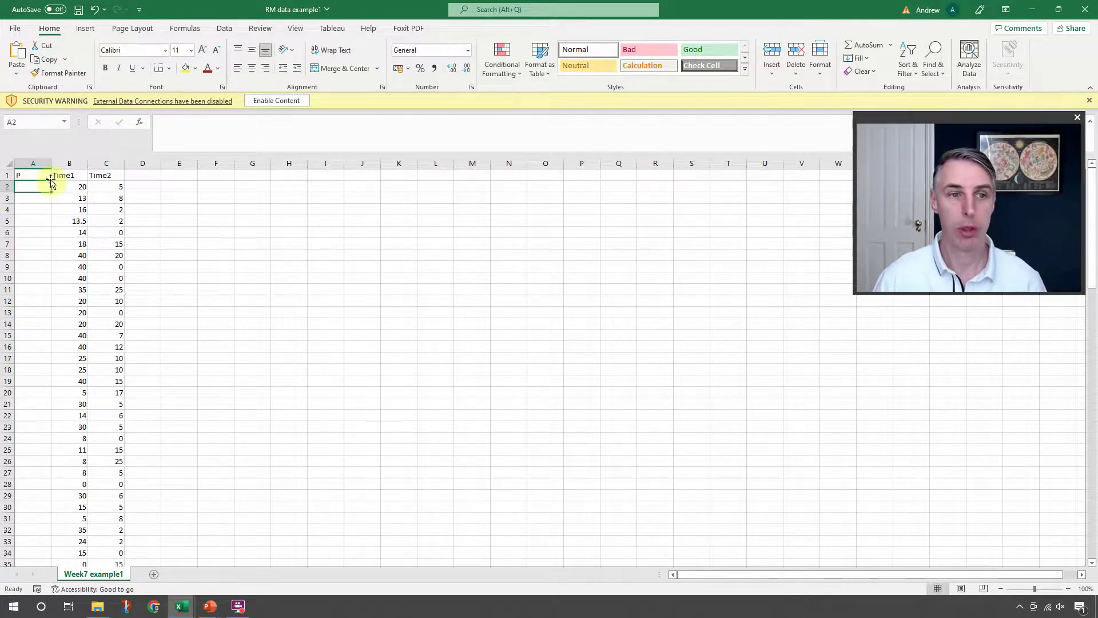
type("1")
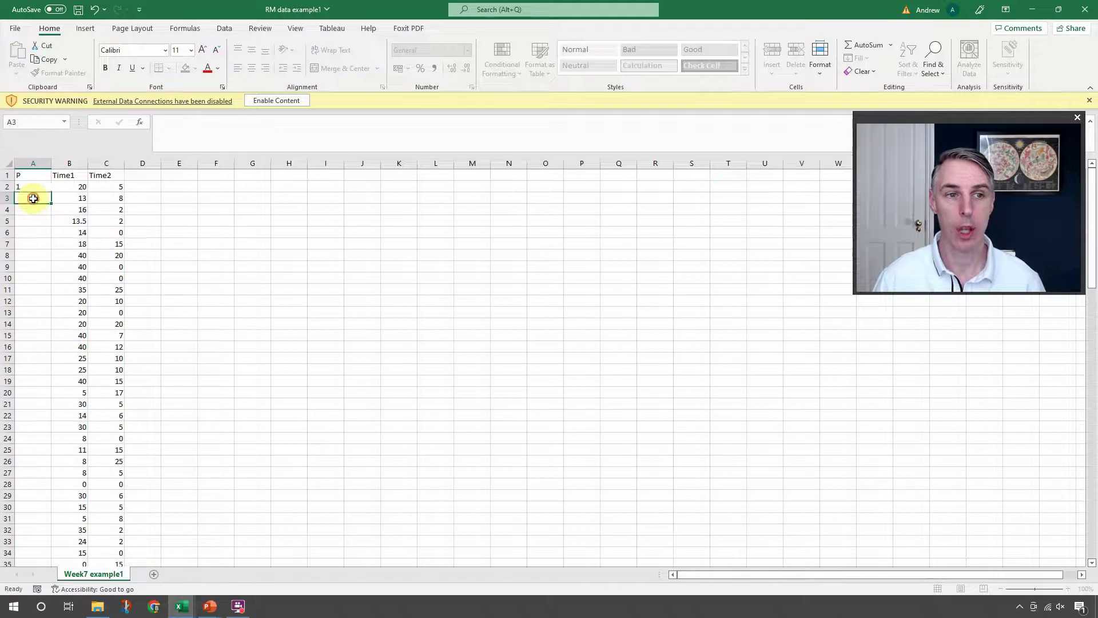
left_click(33, 198)
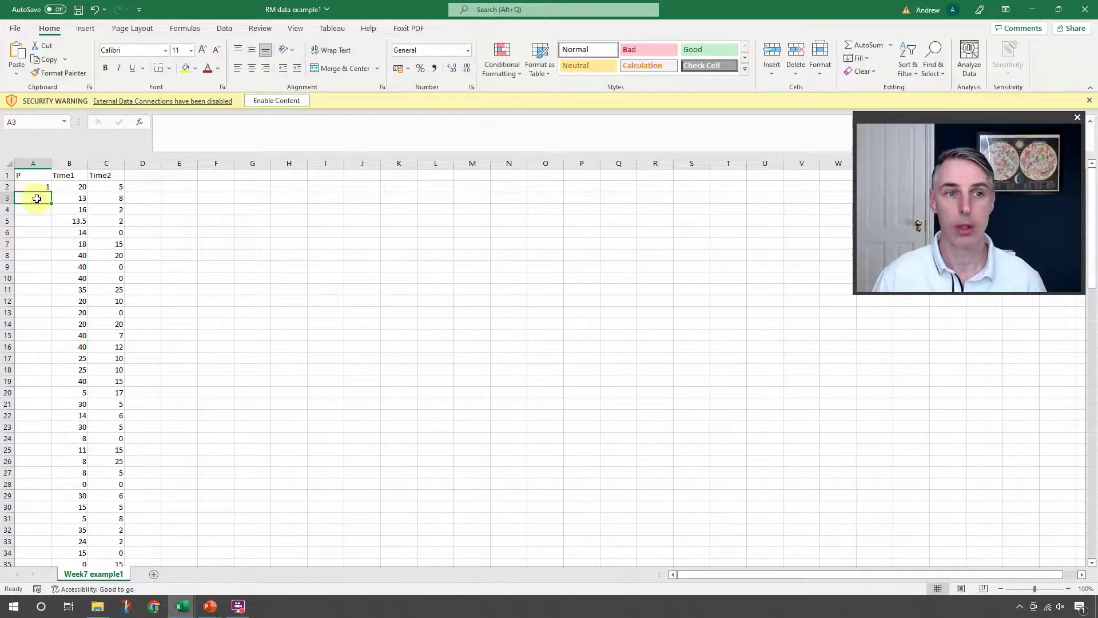
left_click(166, 124)
type("=")
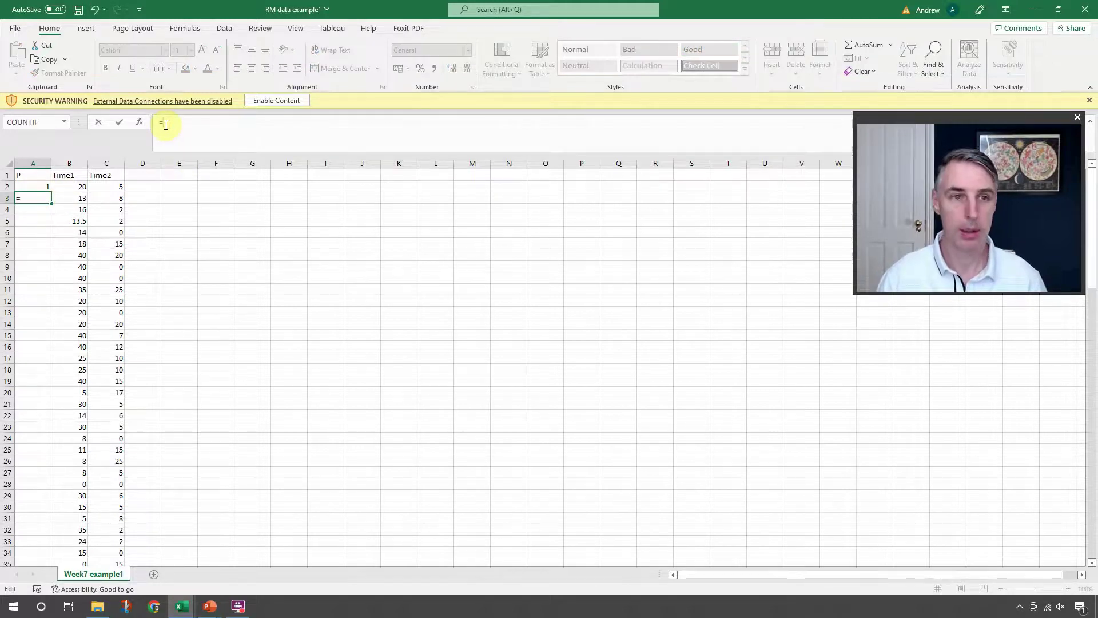
left_click(32, 186)
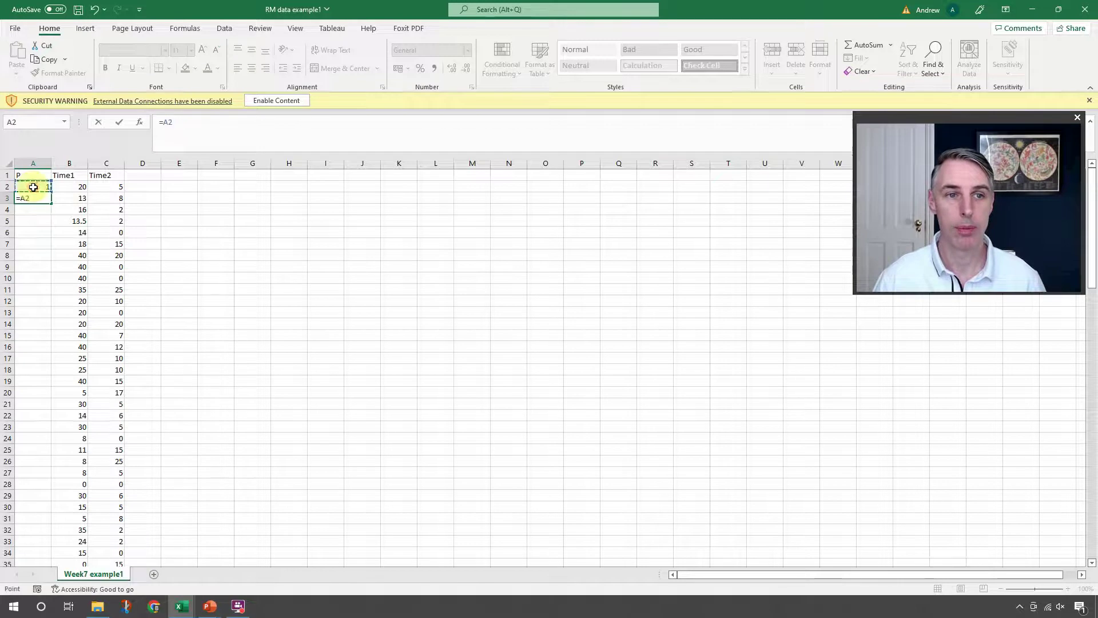
type("+")
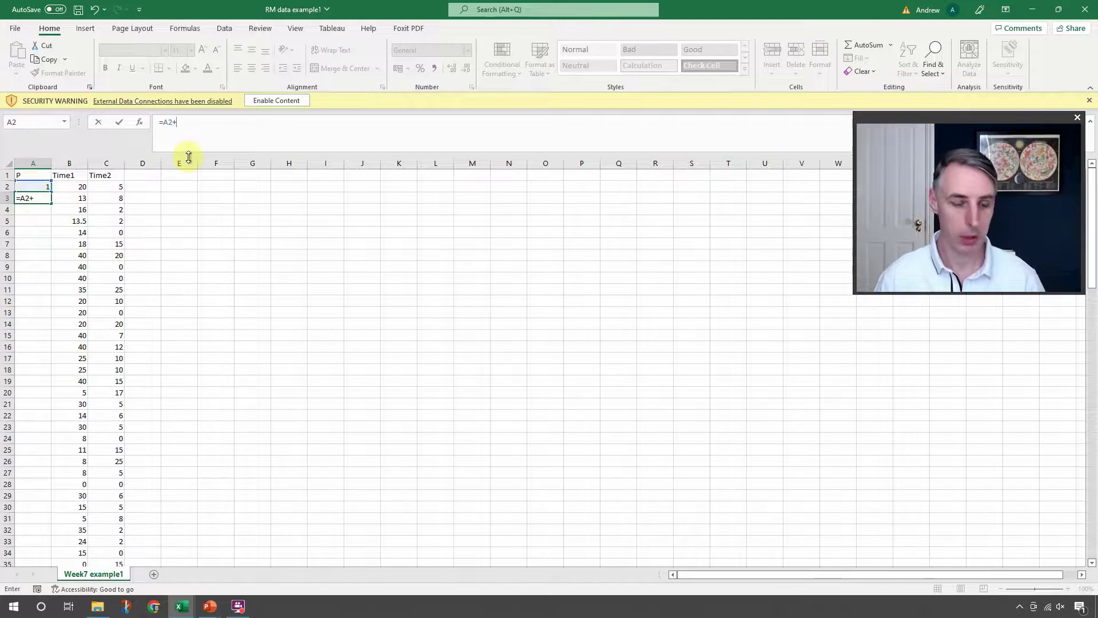
type("1")
key("Return")
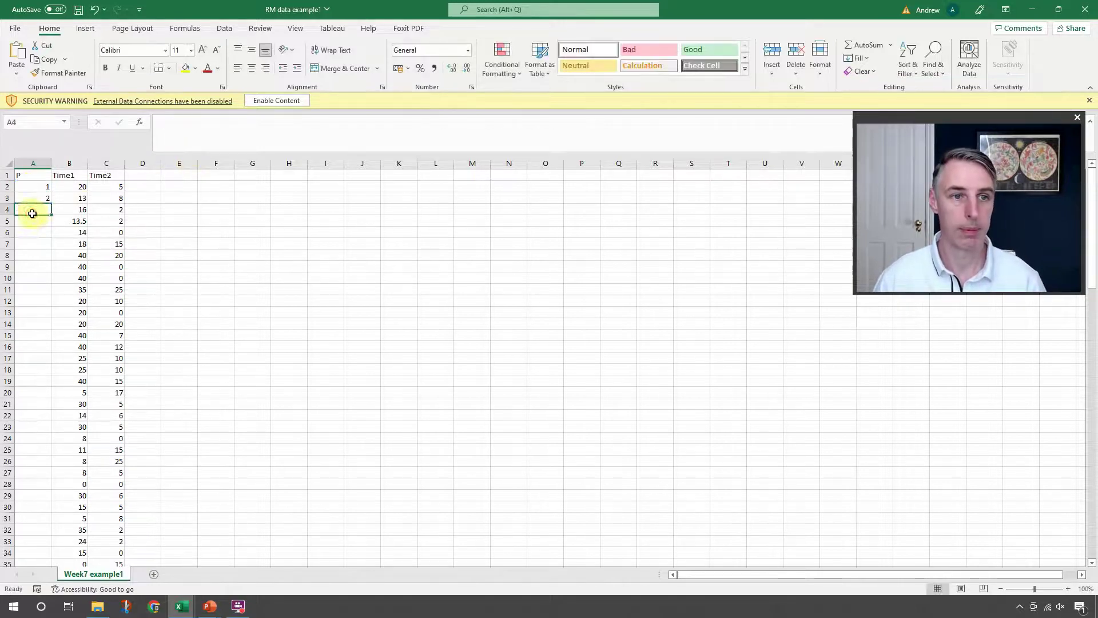
Fill the A3 formula down the P column to A110, the last data row, and look over the numbering.
left_click(37, 197)
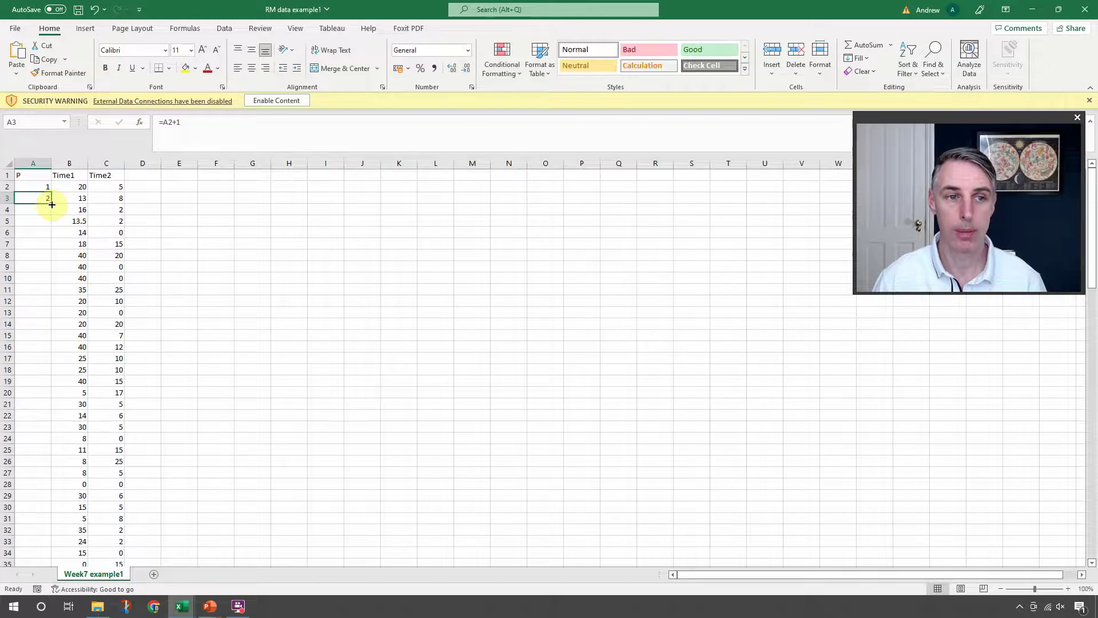
left_click_drag(52, 204, 38, 495)
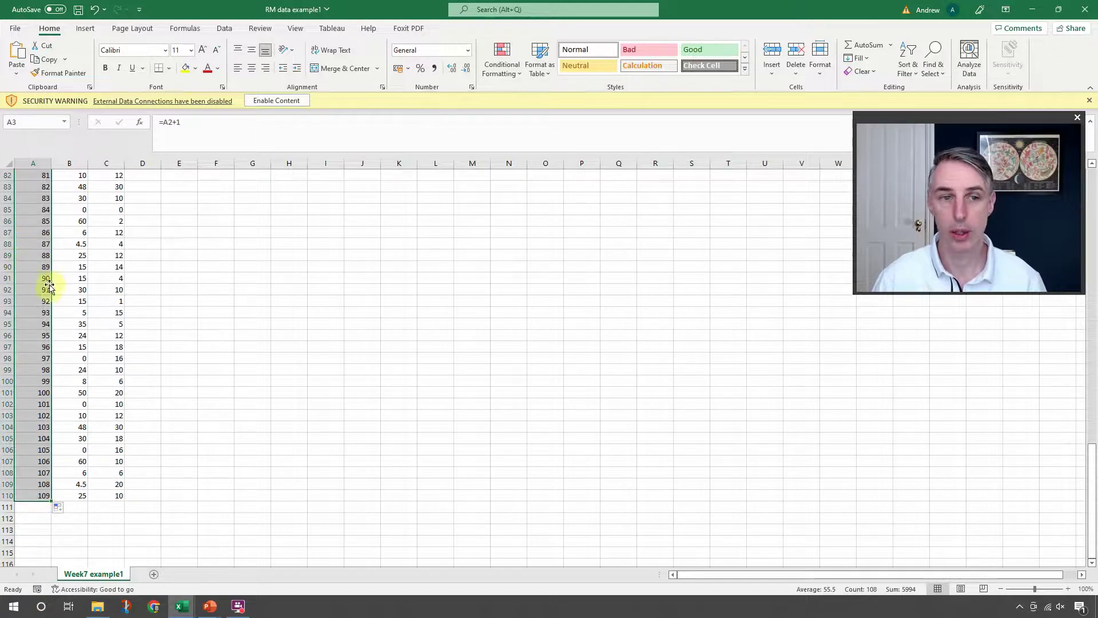
left_click(280, 430)
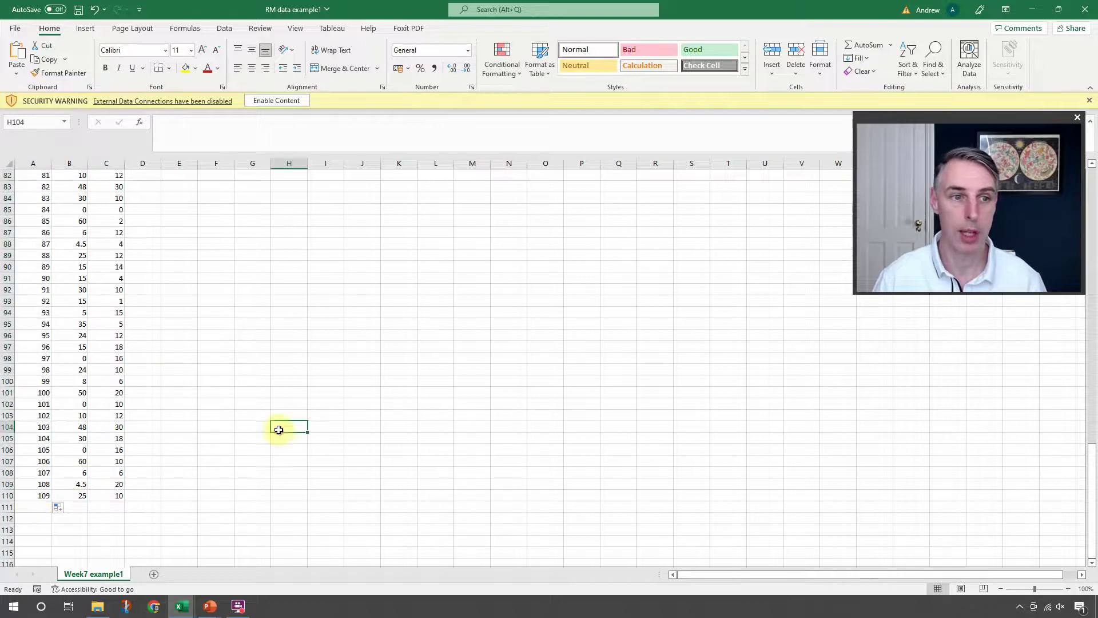
scroll(88, 268, "up", 20)
scroll(116, 341, "up", 4)
scroll(50, 377, "down", 20)
scroll(51, 386, "down", 5)
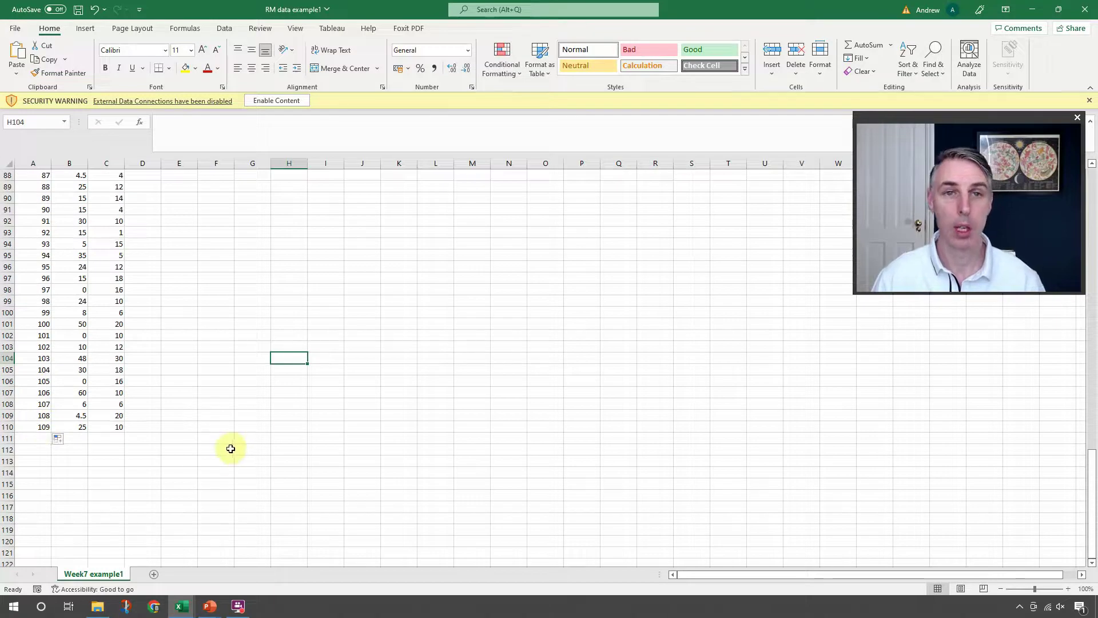
scroll(85, 243, "up", 20)
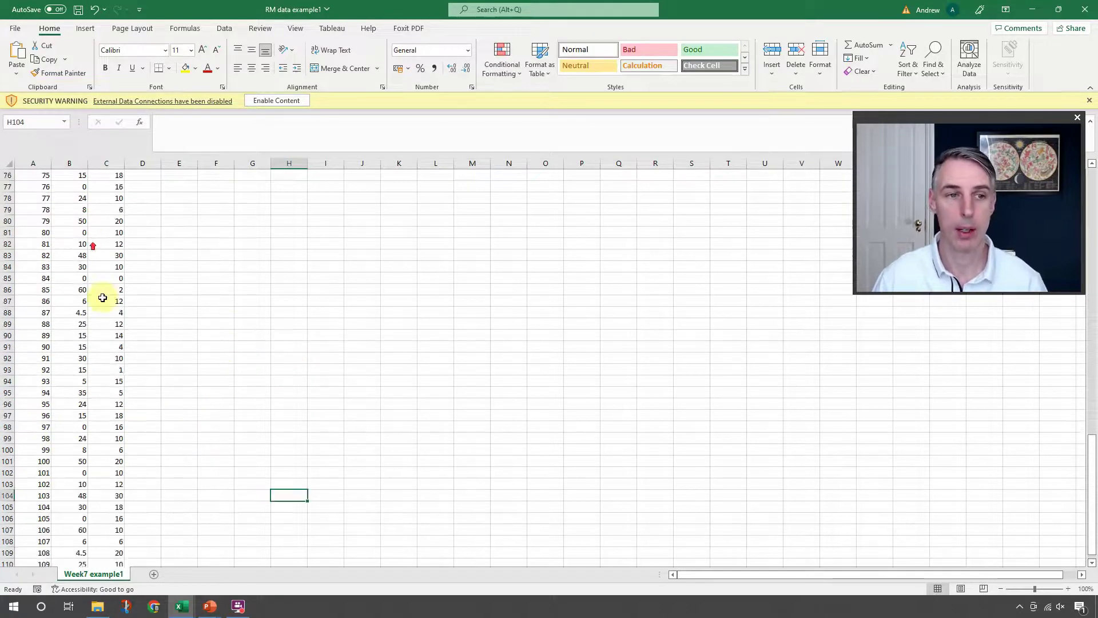
scroll(168, 417, "up", 8)
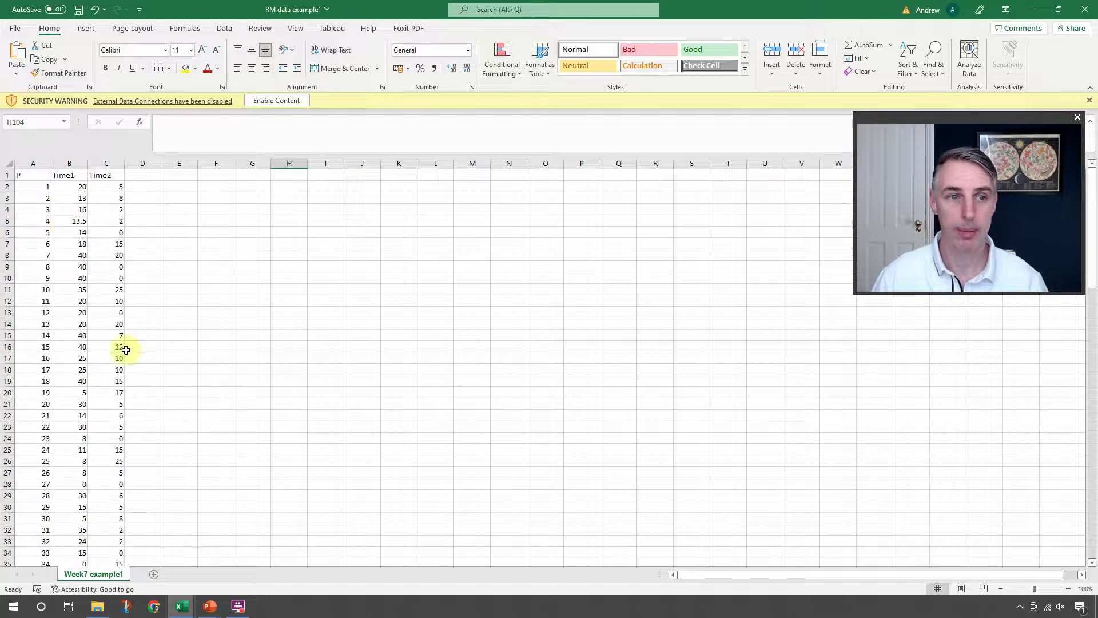
Replace the formulas in A2:A110 with plain values by copying the range and pasting values over it, and check a few cells.
left_click(34, 201)
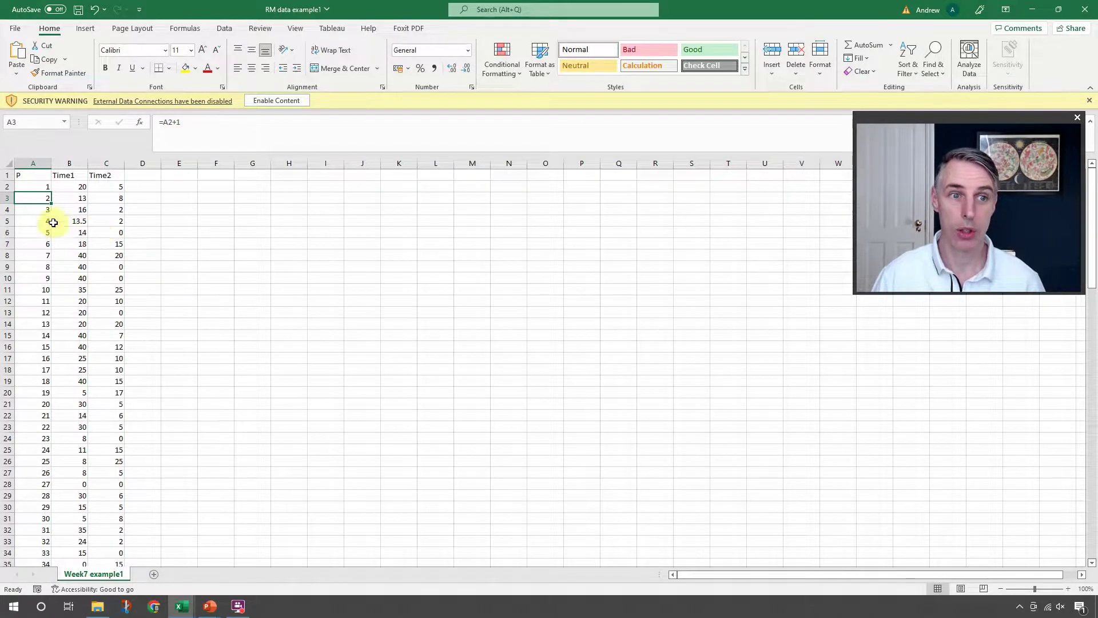
left_click(37, 188)
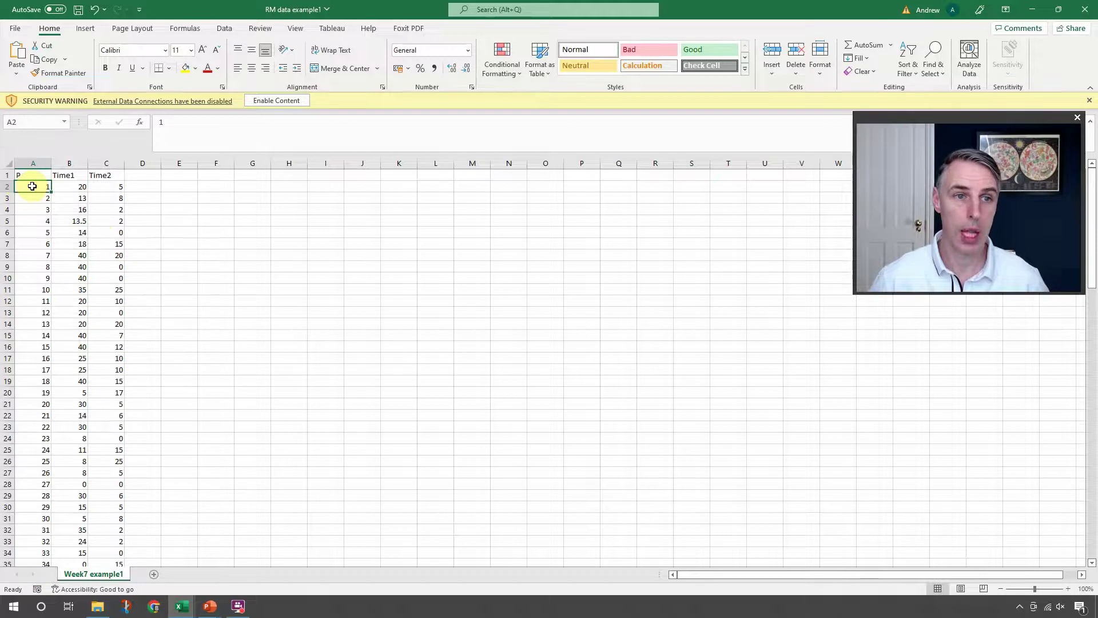
key("ctrl+shift+Down")
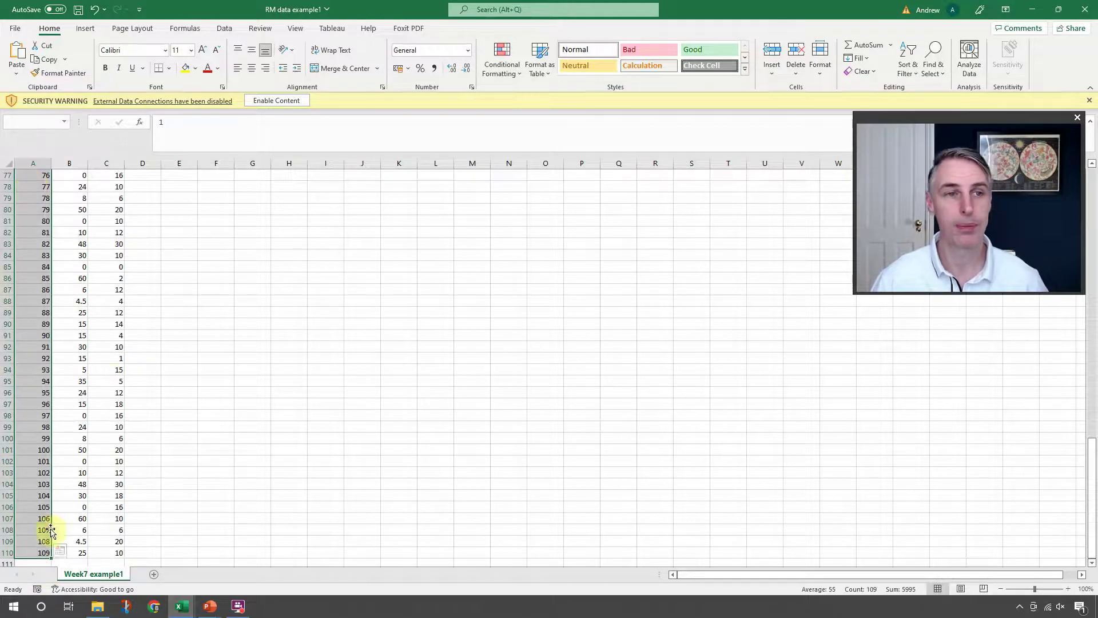
left_click(46, 61)
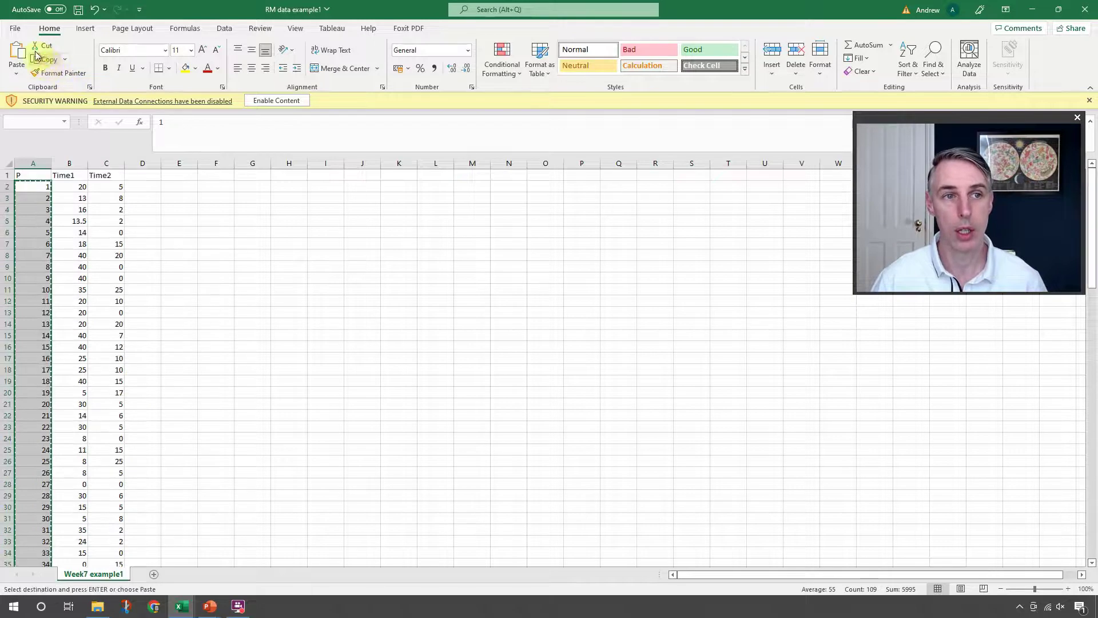
left_click(17, 74)
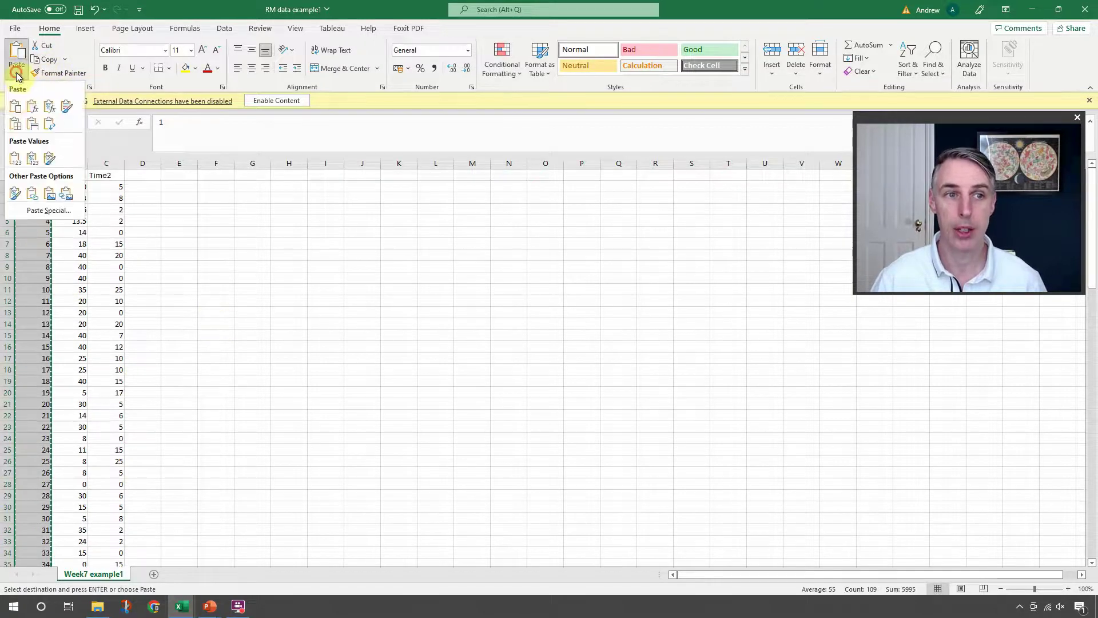
left_click(17, 161)
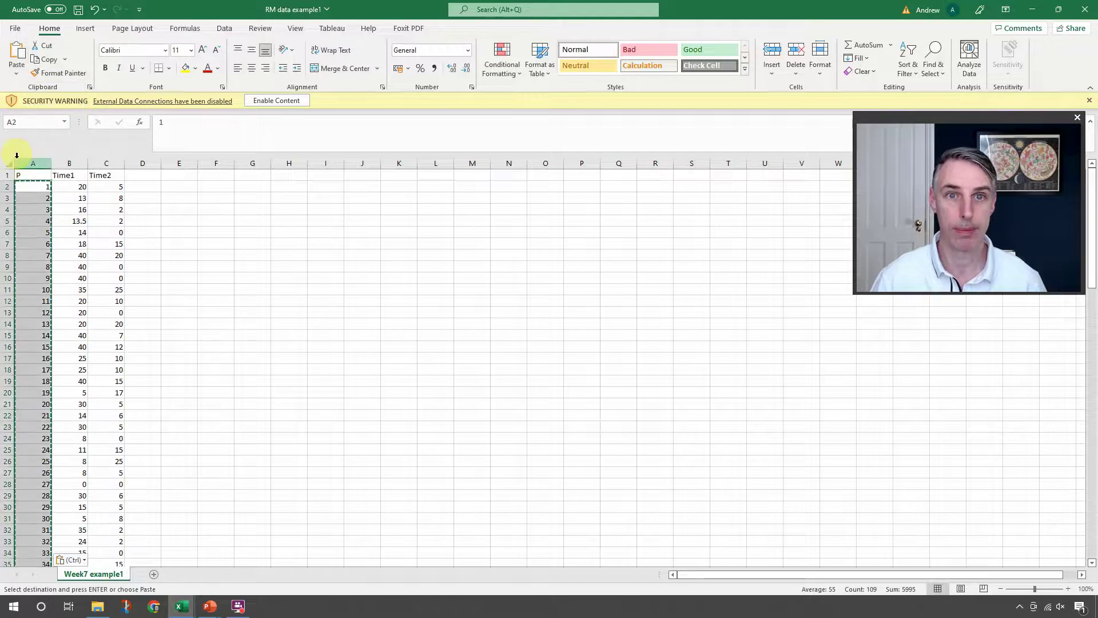
left_click(42, 210)
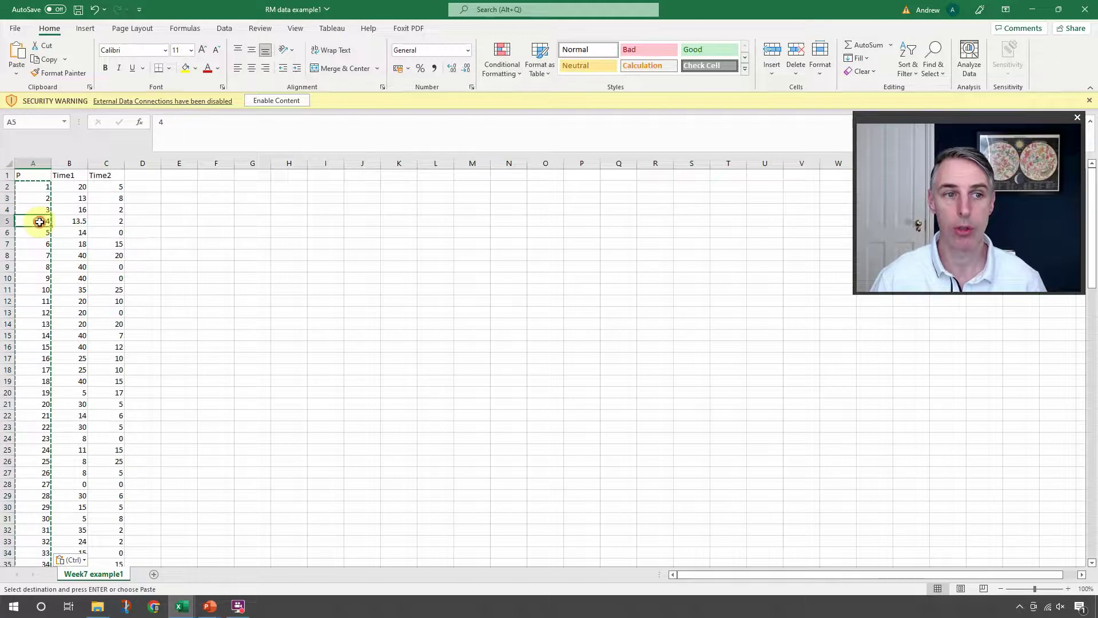
left_click(36, 199)
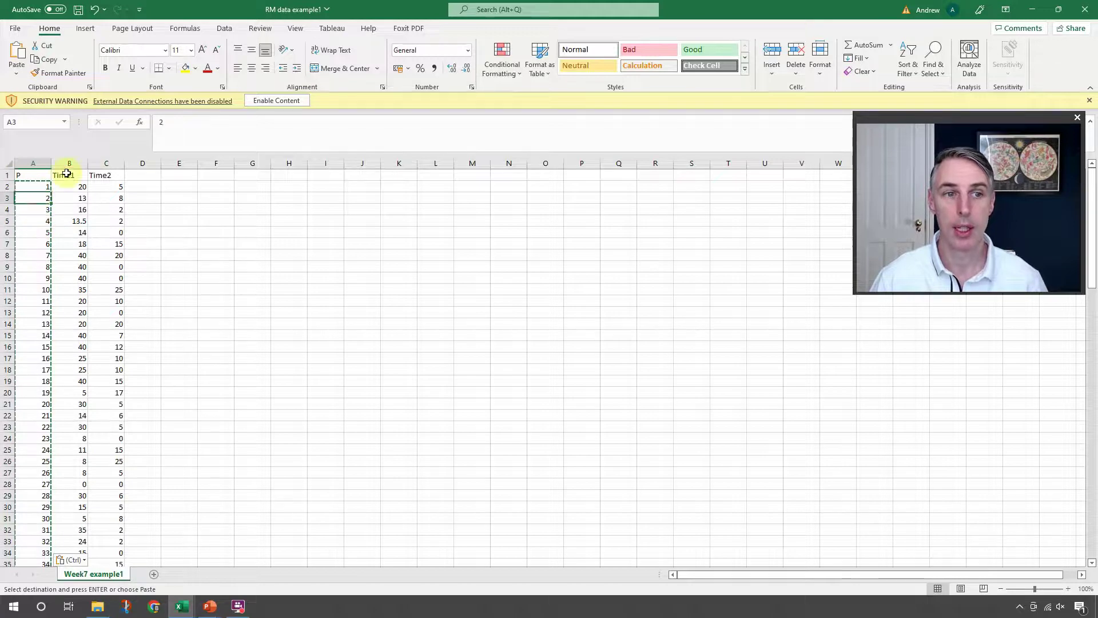
left_click(180, 122)
left_click(44, 267)
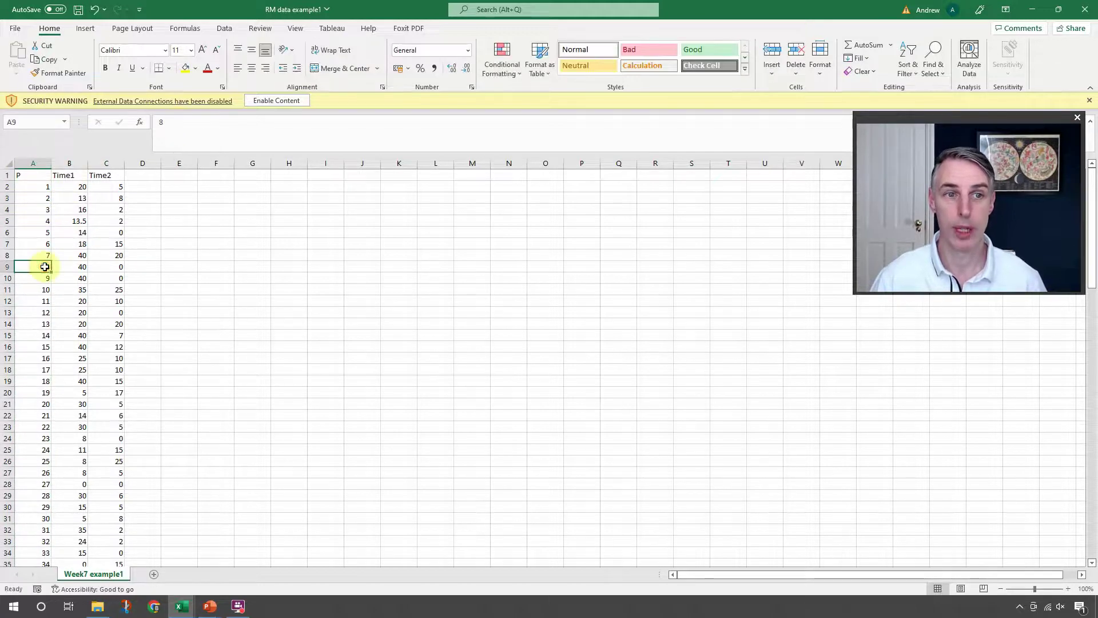
left_click(338, 289)
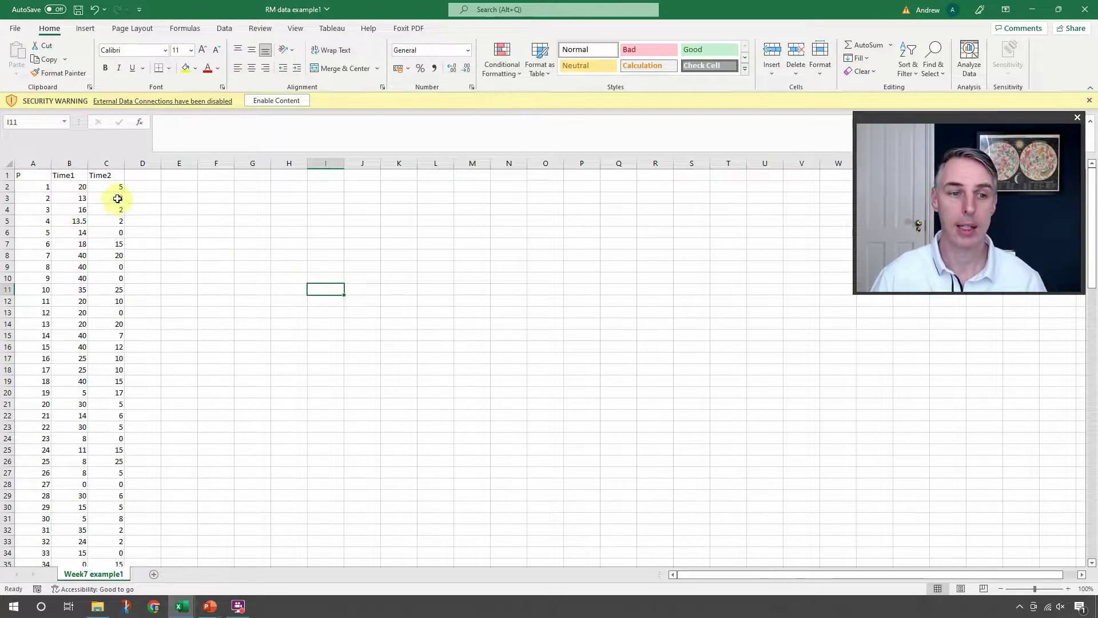
Load A1:C110 into the Power Query Editor as a table with headers, accepting the external data source security notice.
left_click(32, 177)
left_click_drag(32, 177, 103, 178)
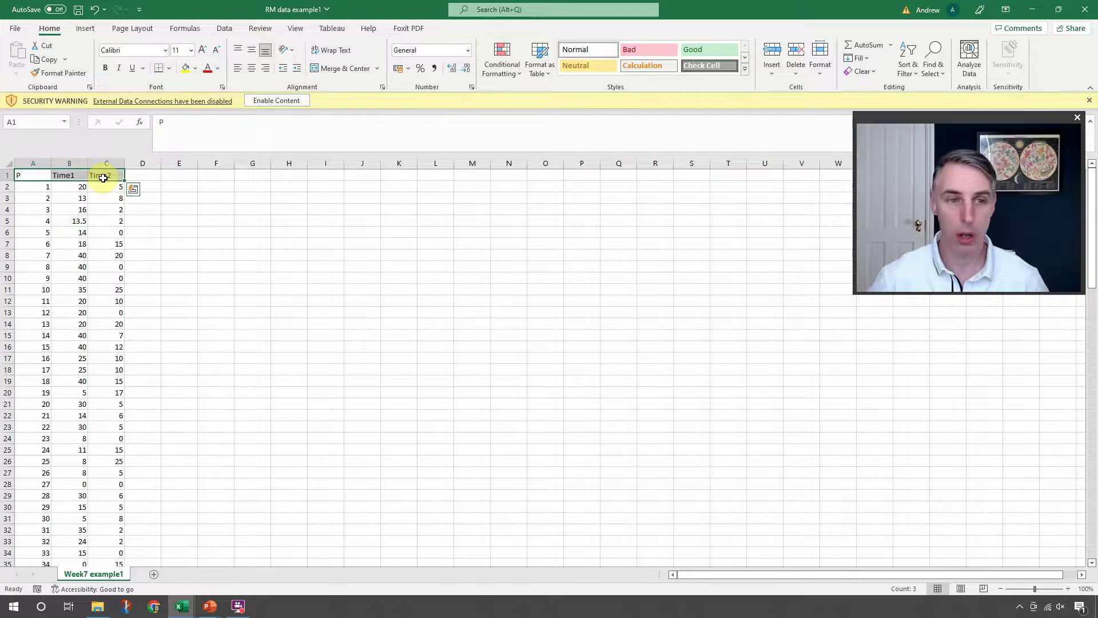
key("ctrl+shift+Down")
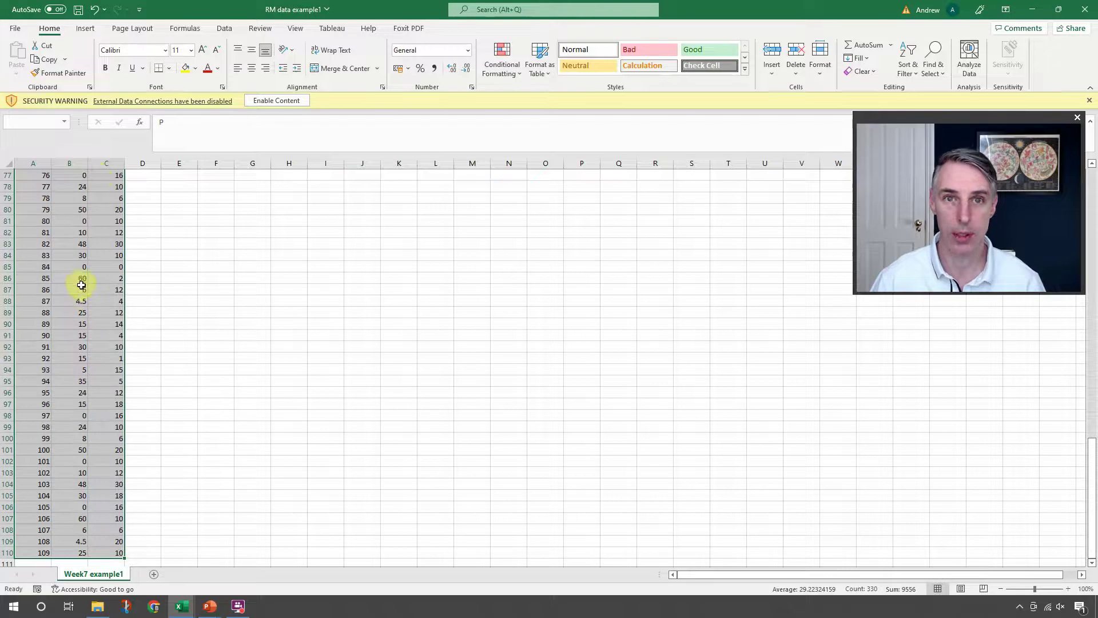
left_click(223, 30)
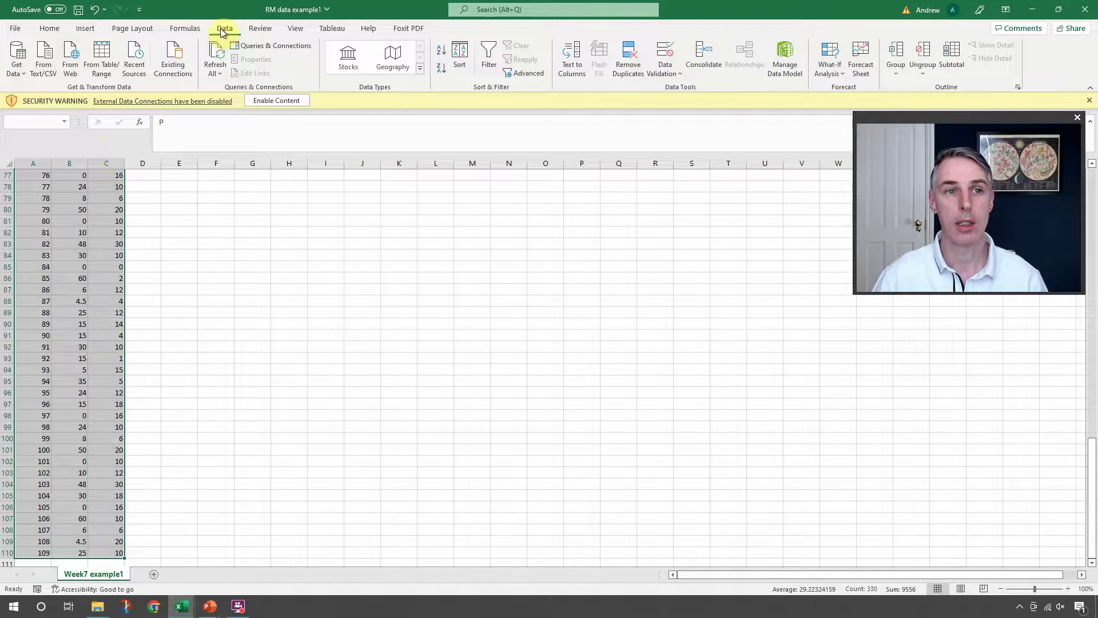
left_click(107, 66)
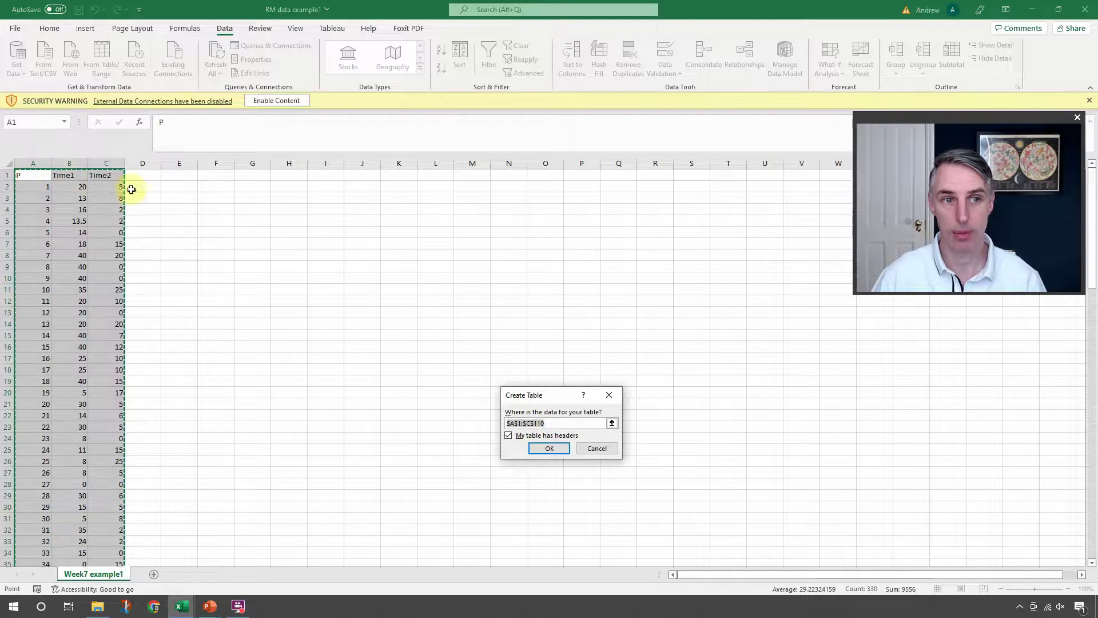
left_click(548, 449)
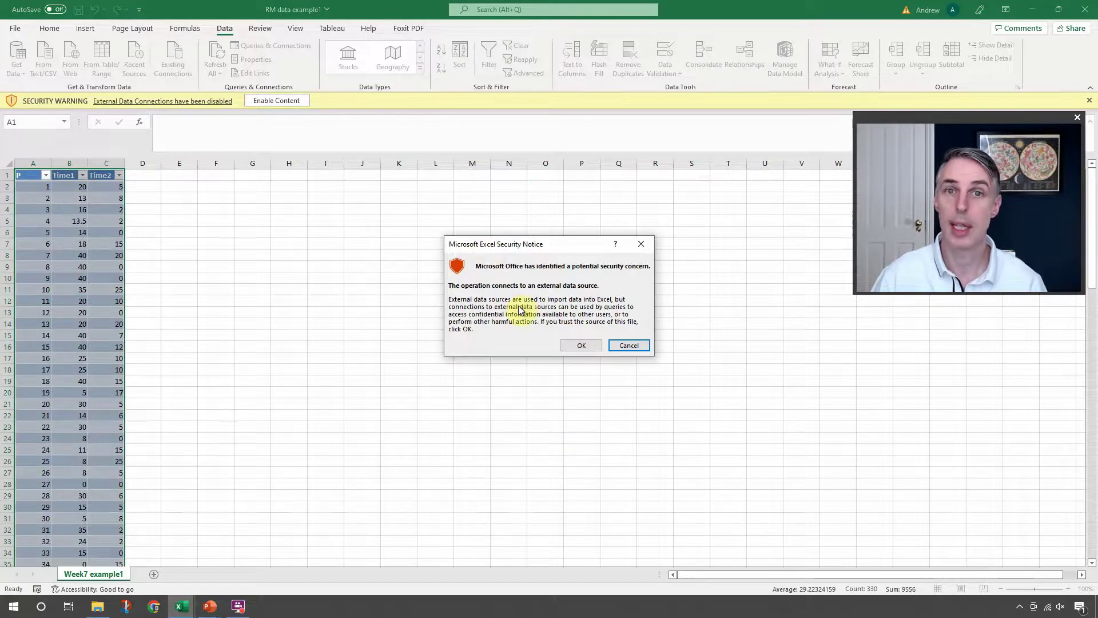
left_click(581, 346)
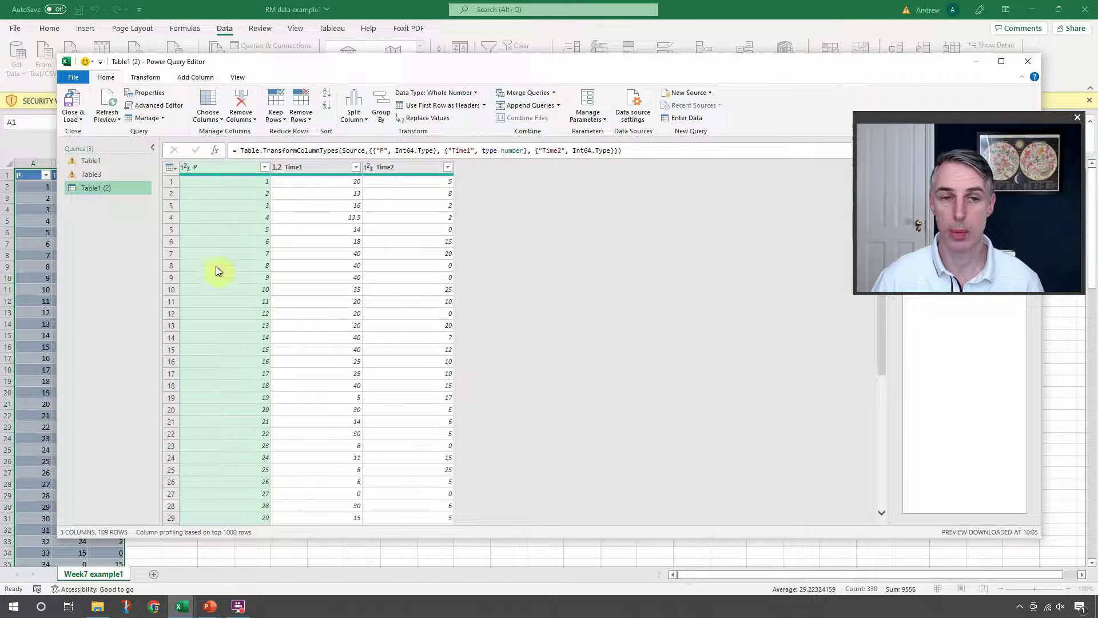
Unpivot the Time1 and Time2 columns into attribute and value columns, keeping P as the identifier.
left_click(308, 167)
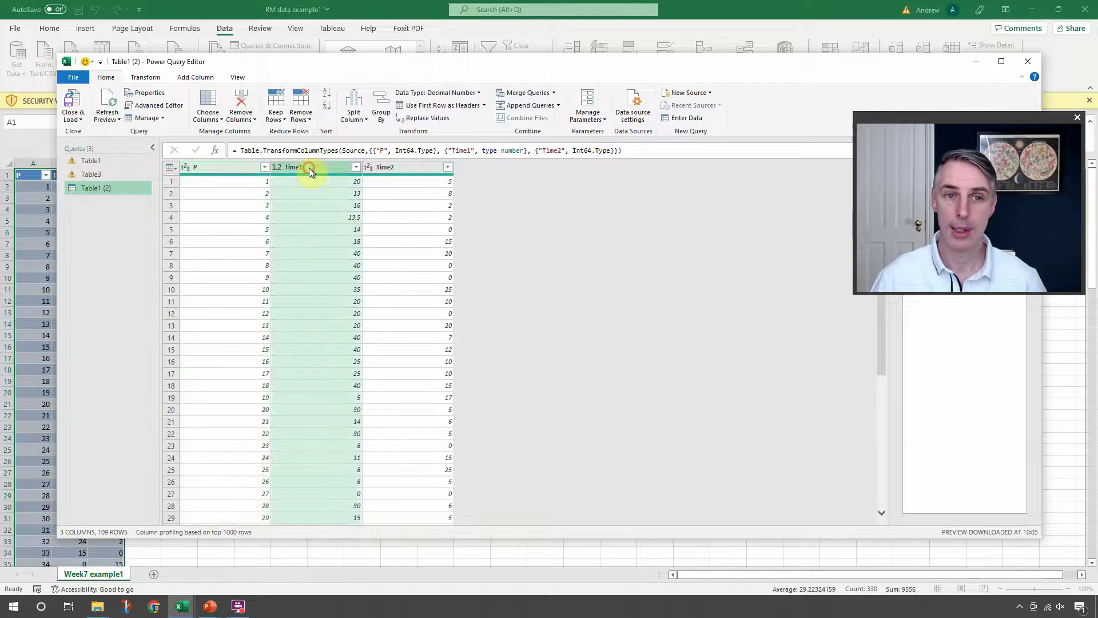
left_click(399, 169, "ctrl")
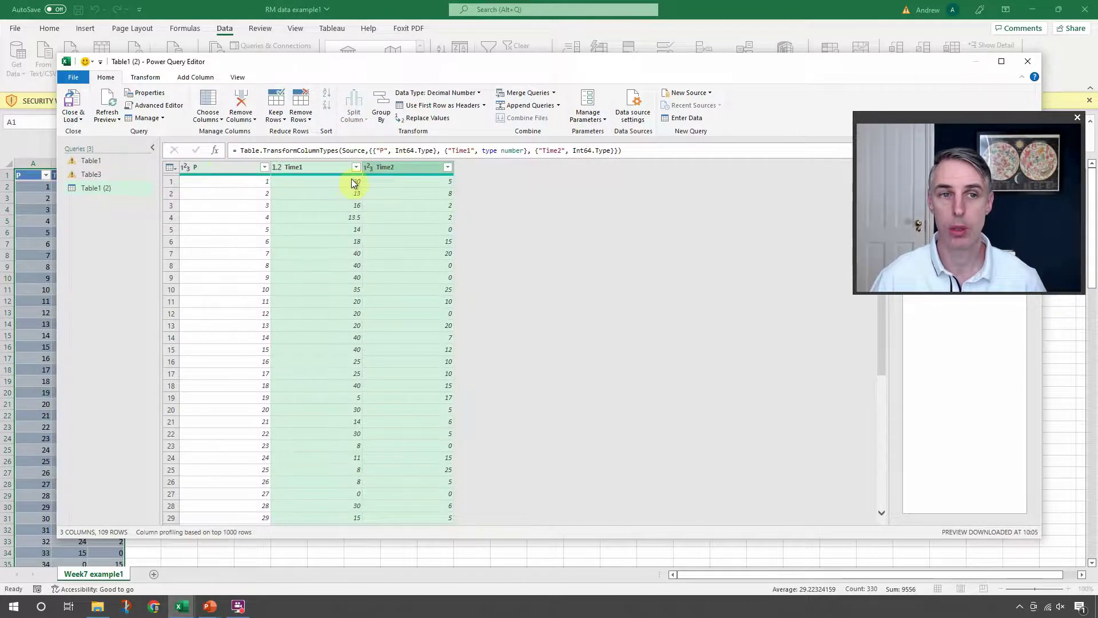
left_click(145, 79)
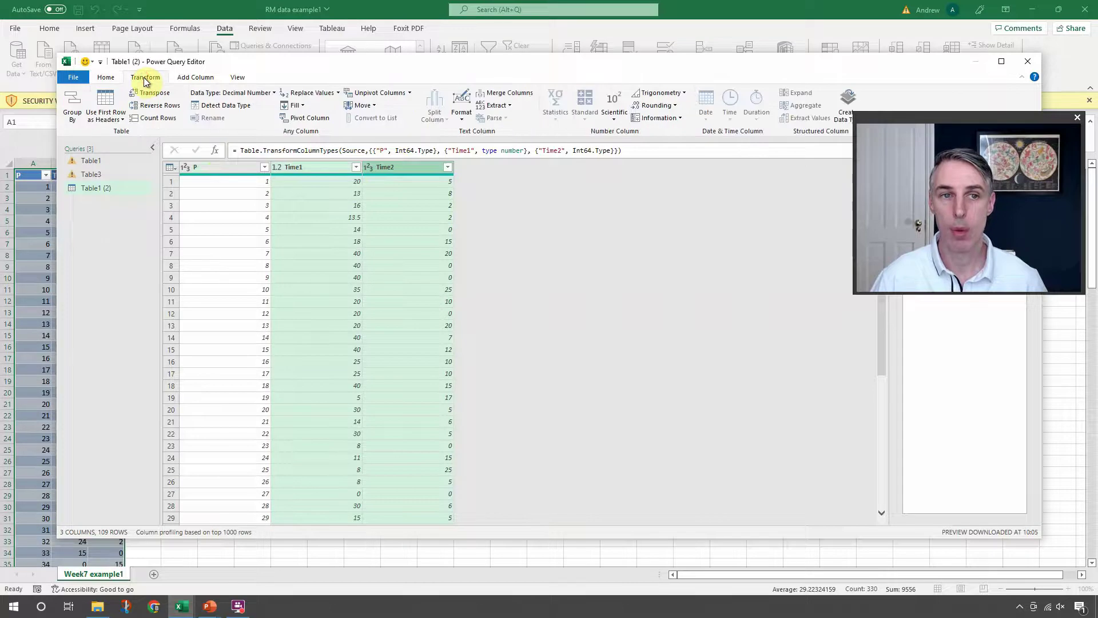
left_click(371, 95)
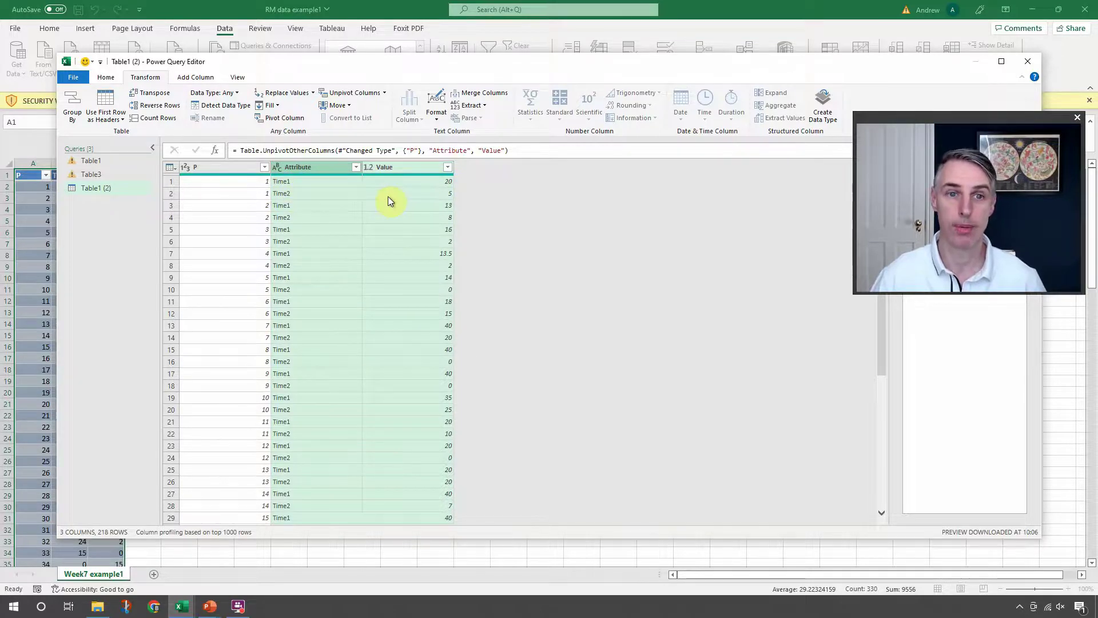
Load the unpivoted query into a new worksheet and compare it with the original data on the Week7 example1 sheet.
left_click(107, 81)
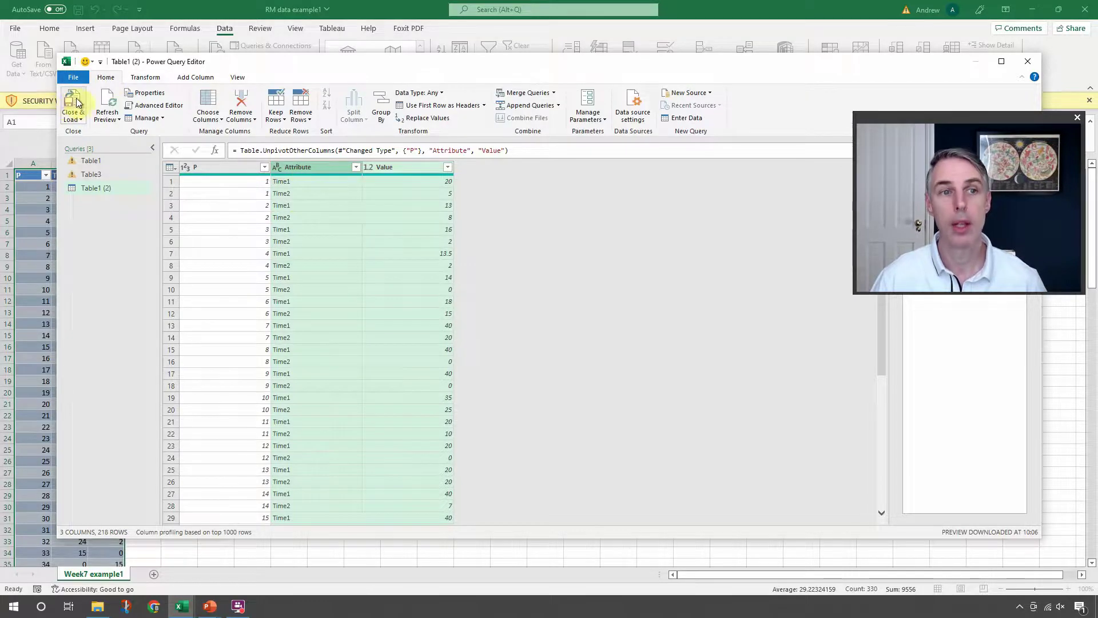
left_click(73, 102)
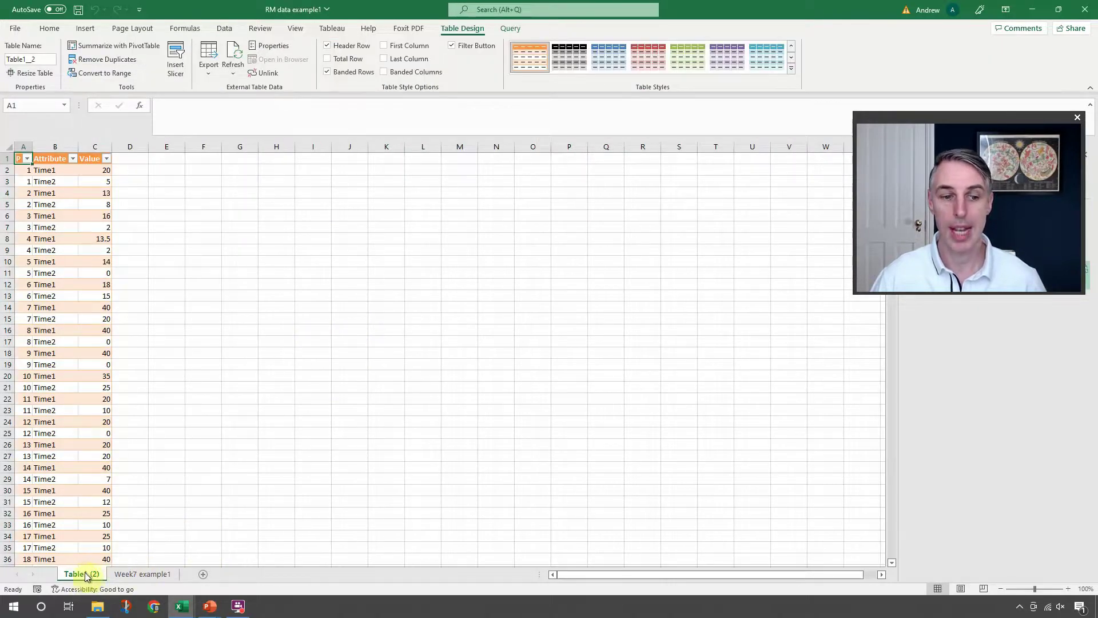
left_click(129, 574)
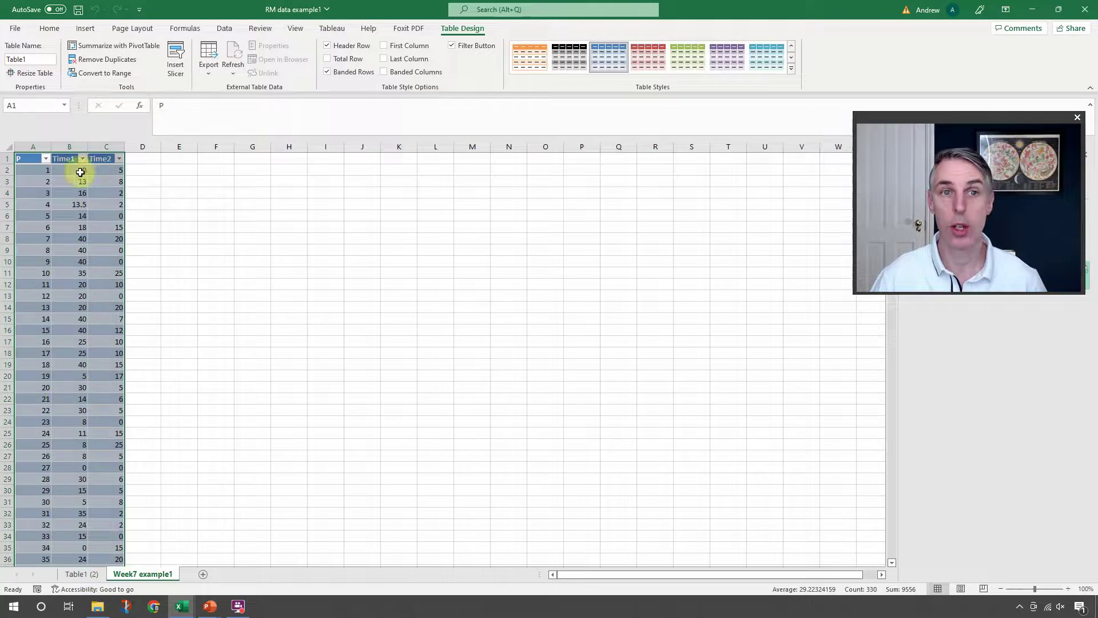
left_click(82, 574)
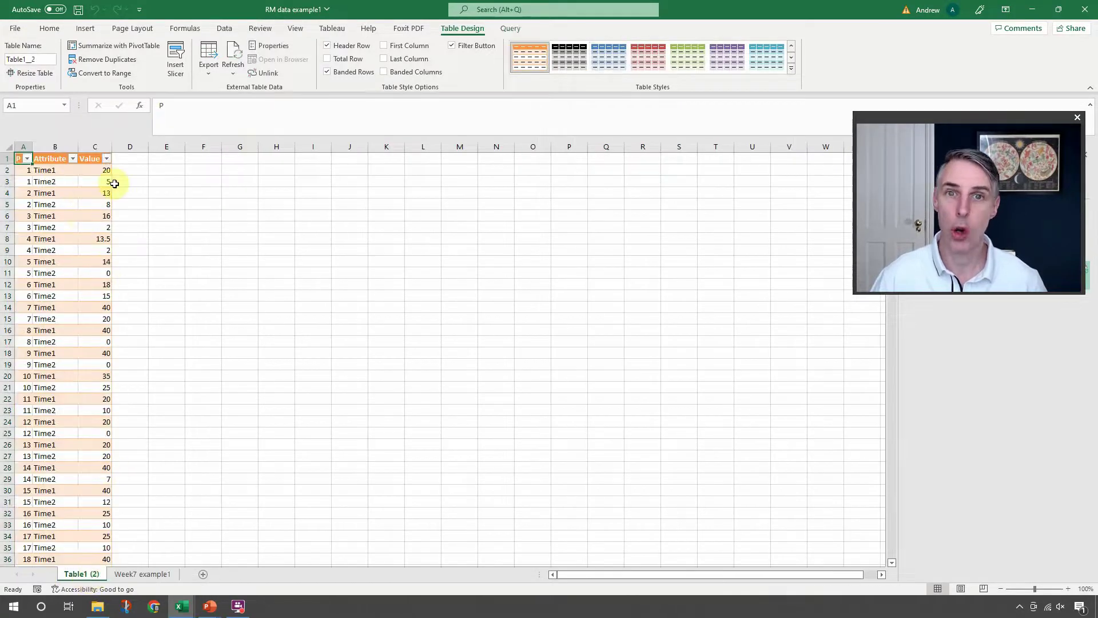
Rename the Attribute header in B1 to Time and the Value header in C1 to Alcohol.
left_click(48, 157)
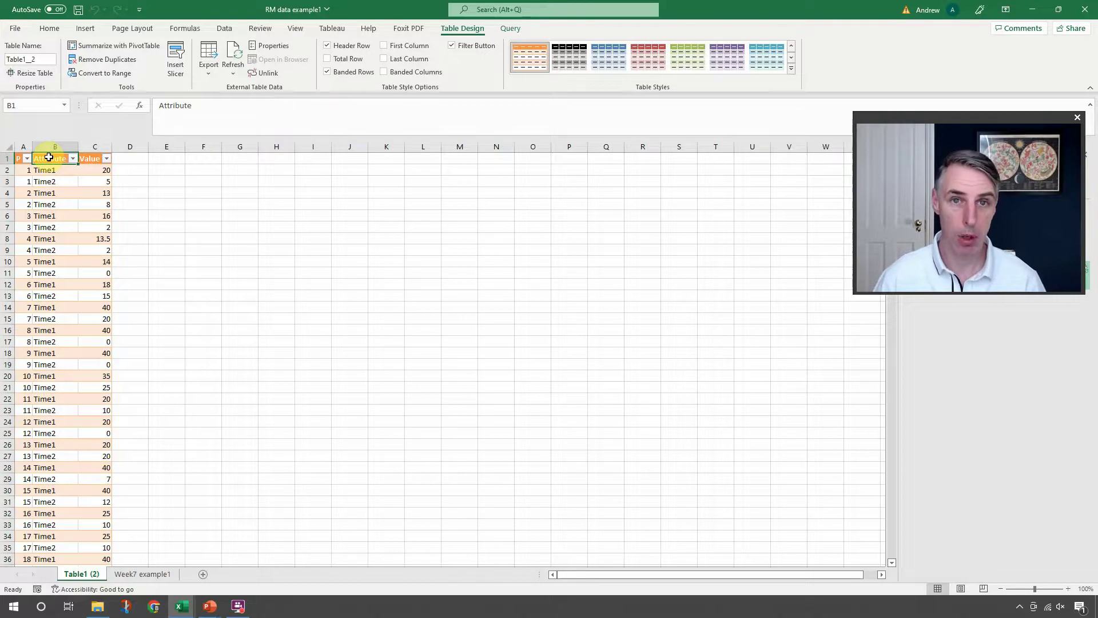
type("Time")
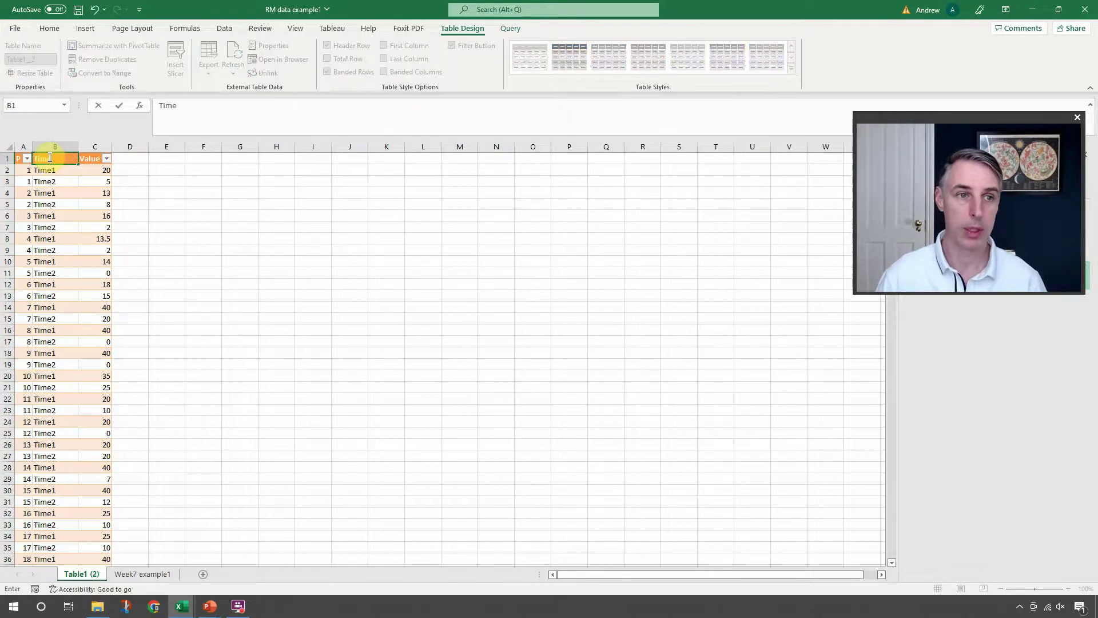
left_click(277, 192)
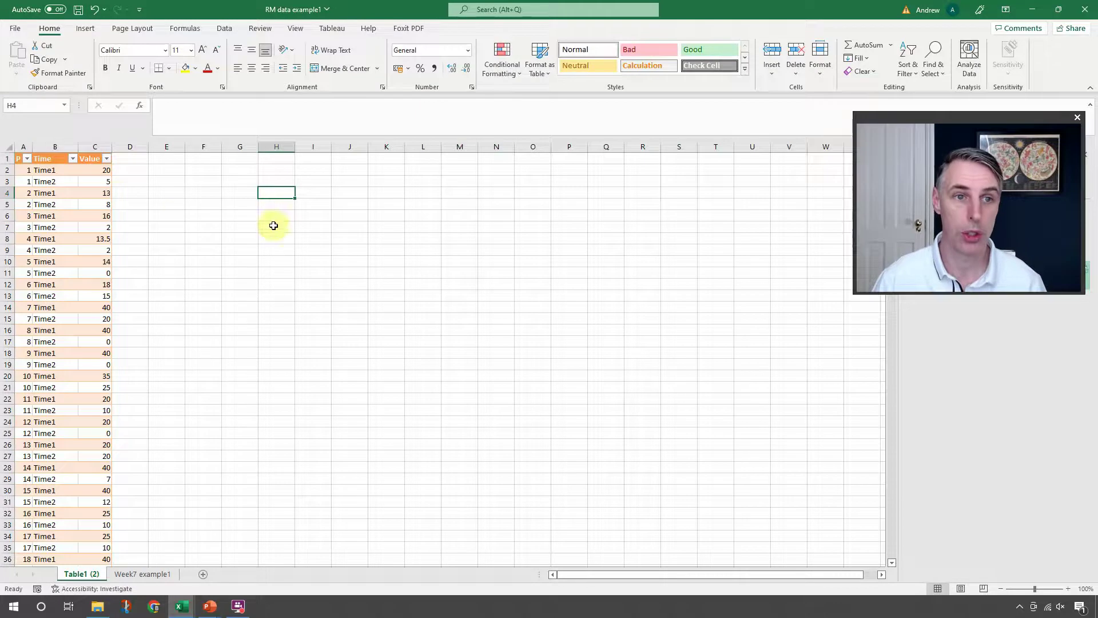
left_click(92, 160)
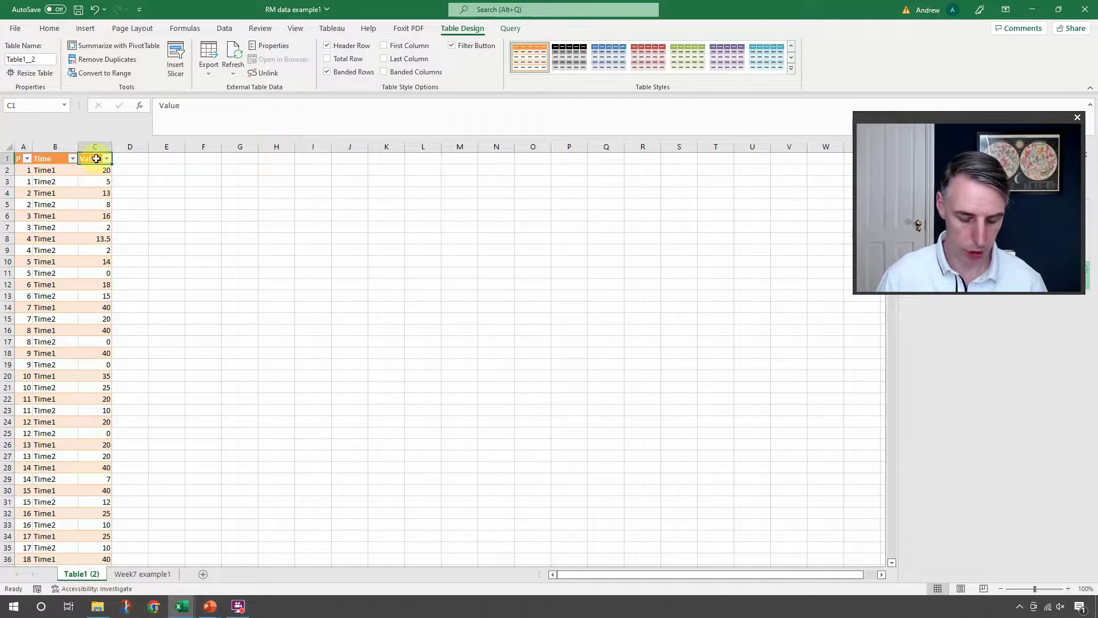
type("C")
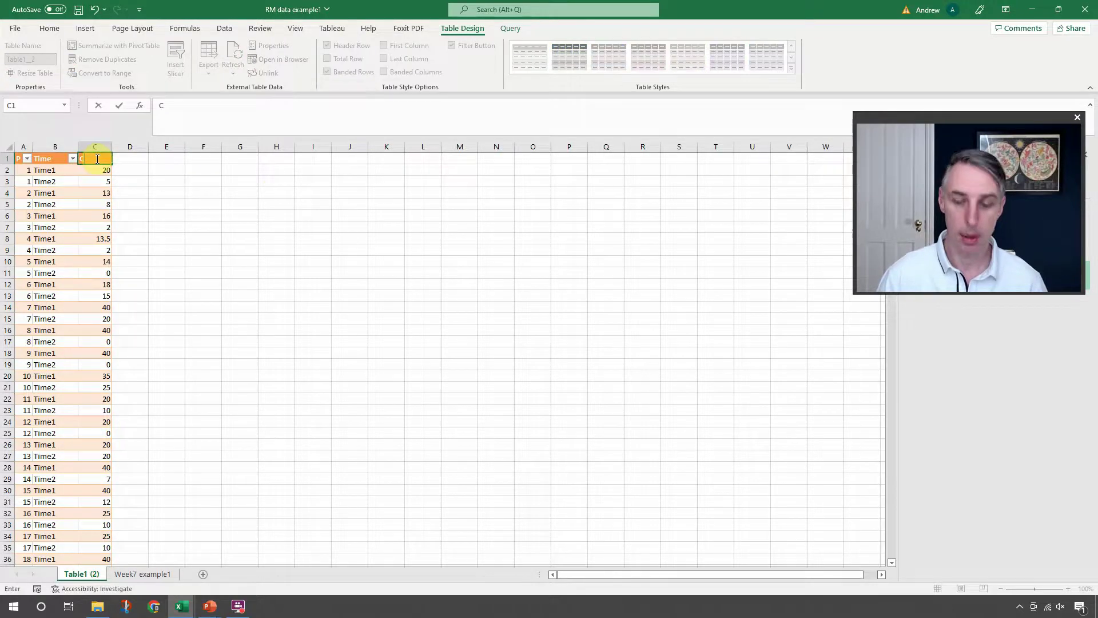
type("Alcohol")
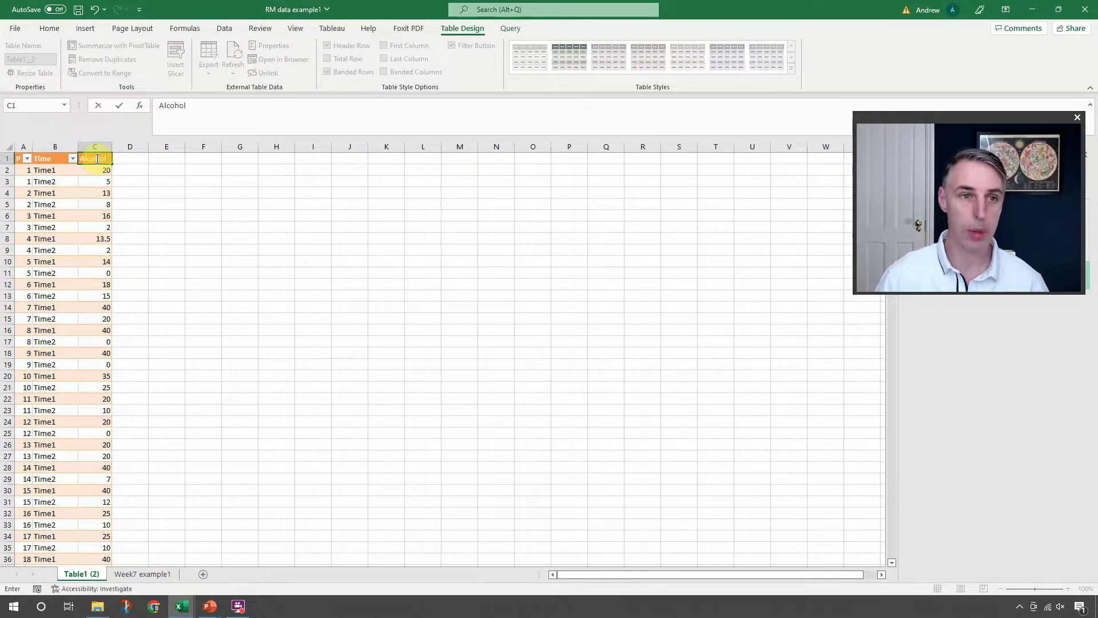
left_click(144, 181)
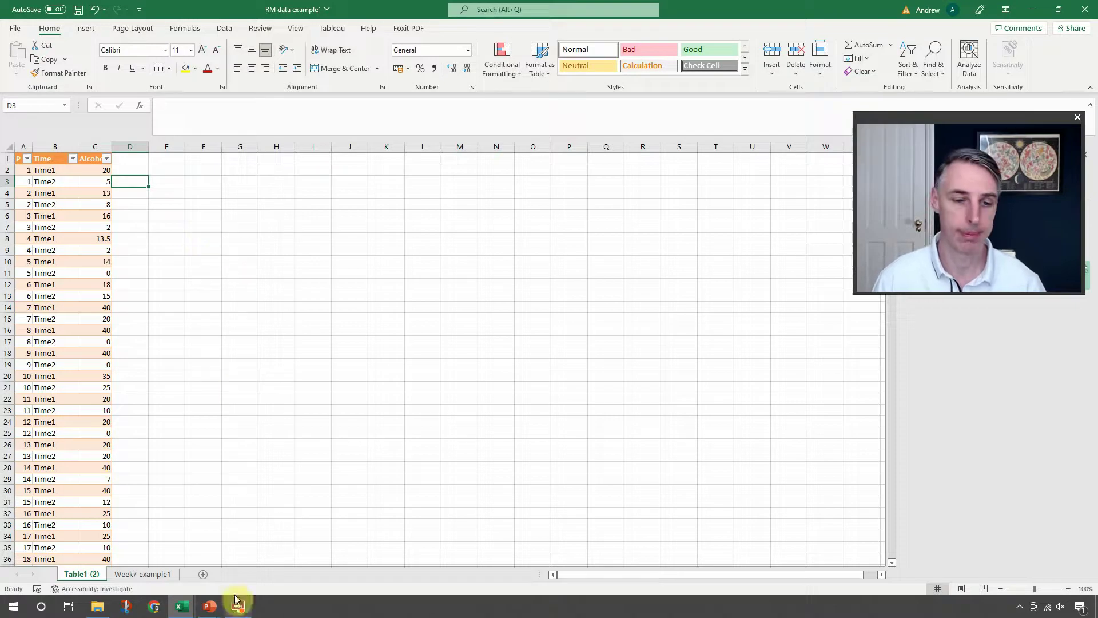
Switch to the PowerPoint slide show and view the Example 2 slide on the 3 X 2 mixed design.
mouse_move(213, 613)
left_click(277, 581)
left_click(738, 425)
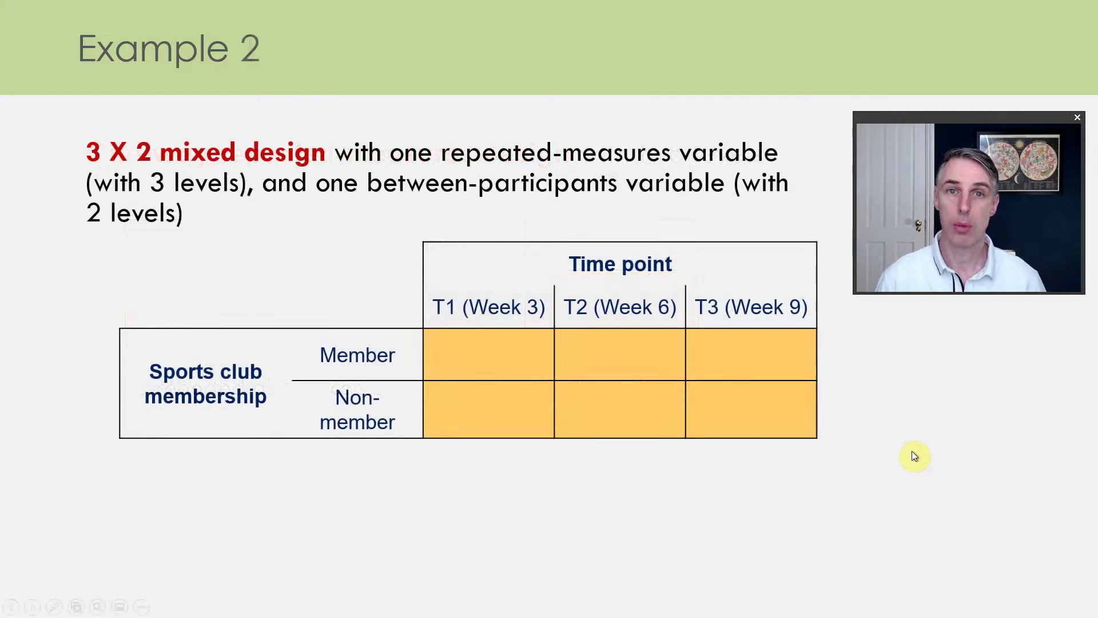
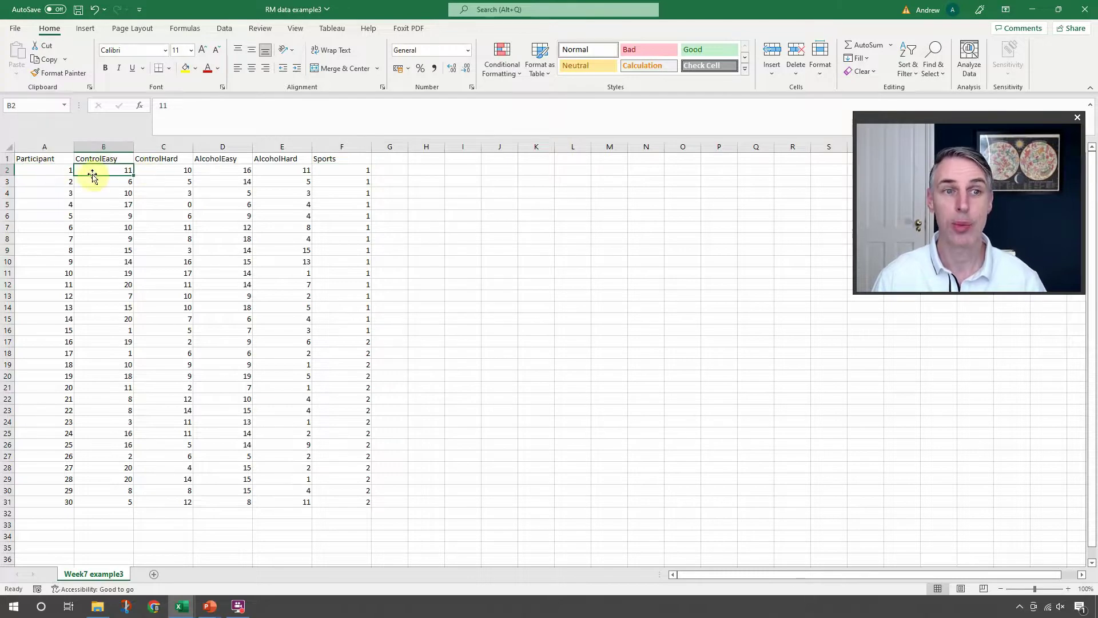
In the Week7 example3 sheet, check the condition columns and load A1:F31 into the Power Query Editor as a table.
left_click(171, 172)
left_click(245, 170)
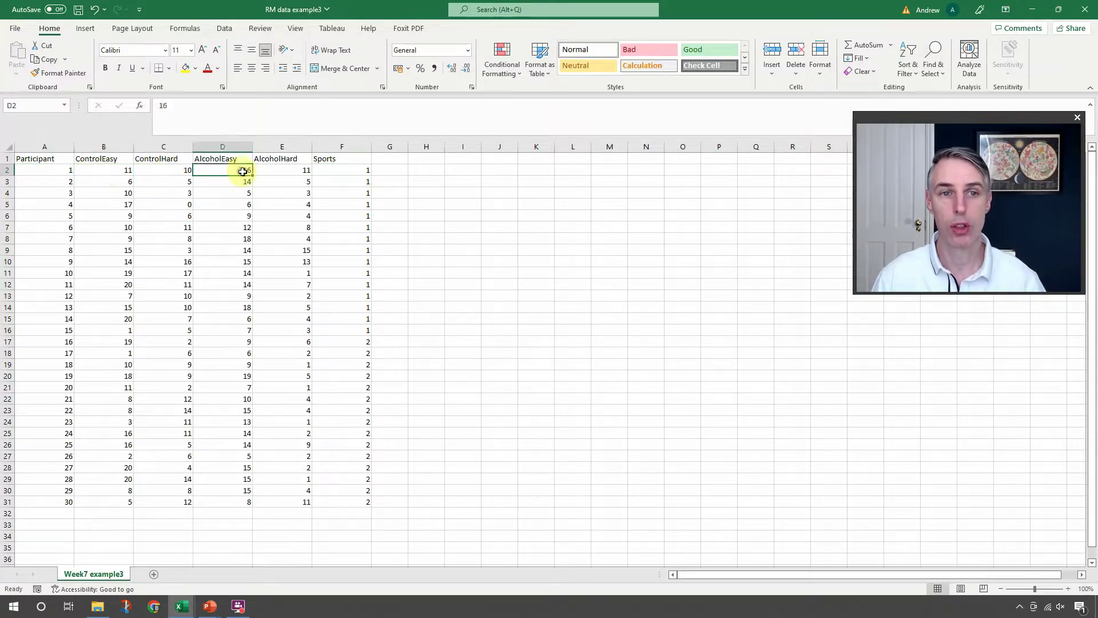
left_click(280, 169)
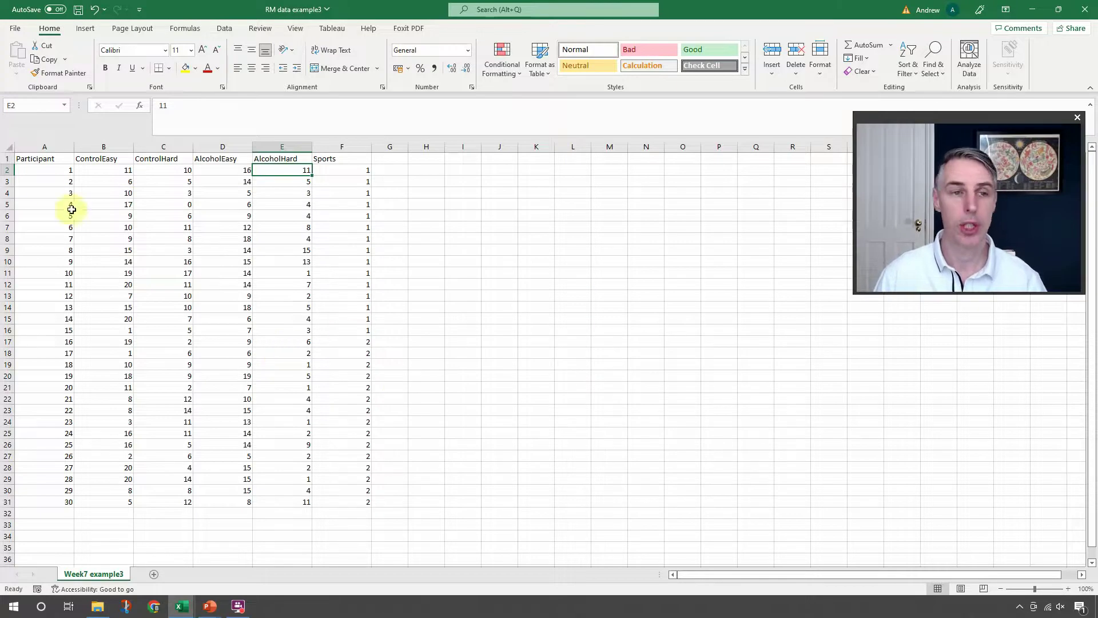
left_click_drag(39, 159, 355, 503)
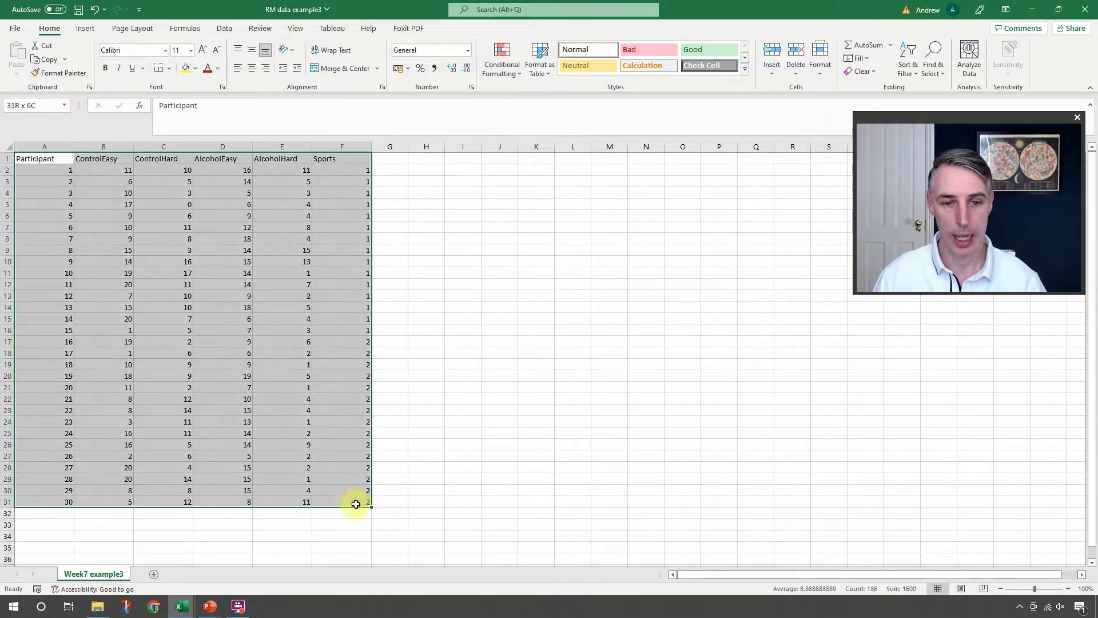
left_click(223, 29)
left_click(99, 57)
left_click(545, 447)
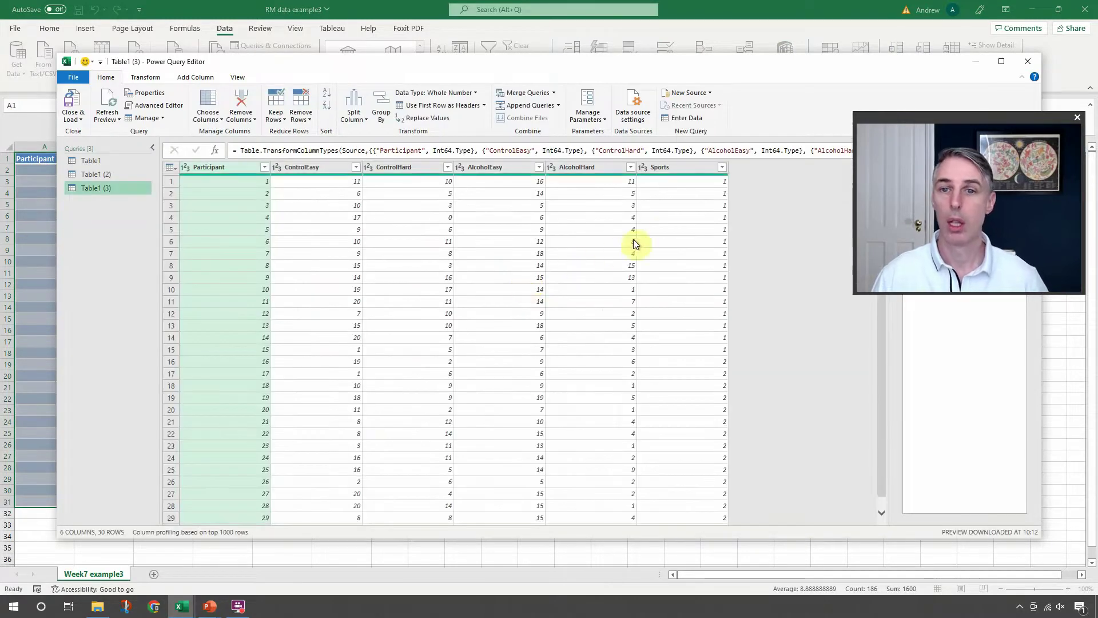
Unpivot the four condition columns from ControlEasy to AlcoholHard and load the result into a new worksheet.
left_click(313, 169)
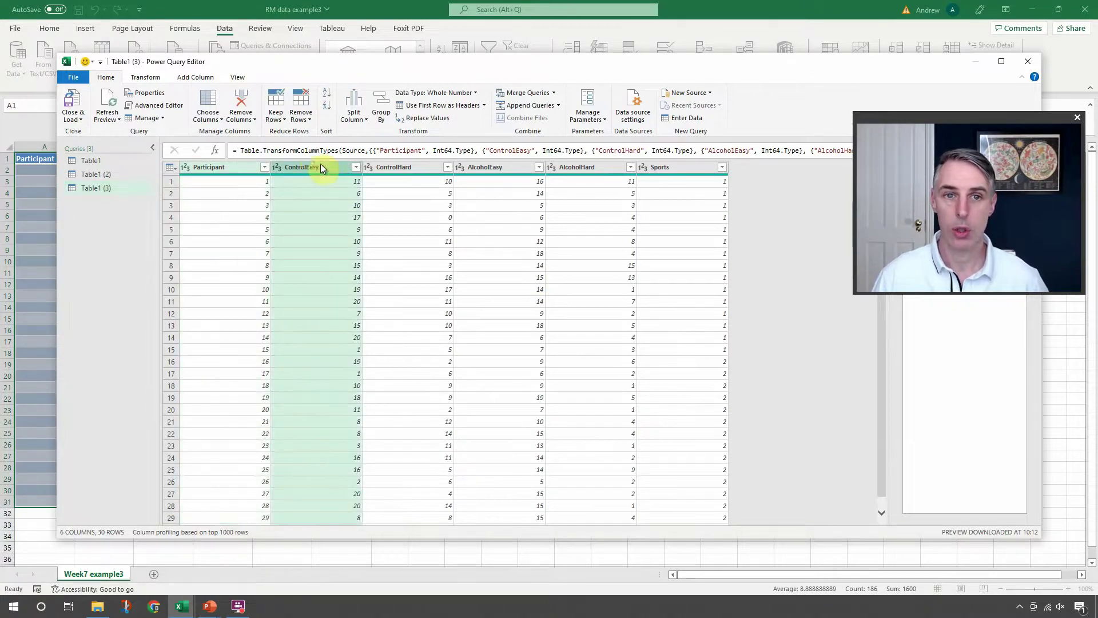
left_click(585, 166, "shift")
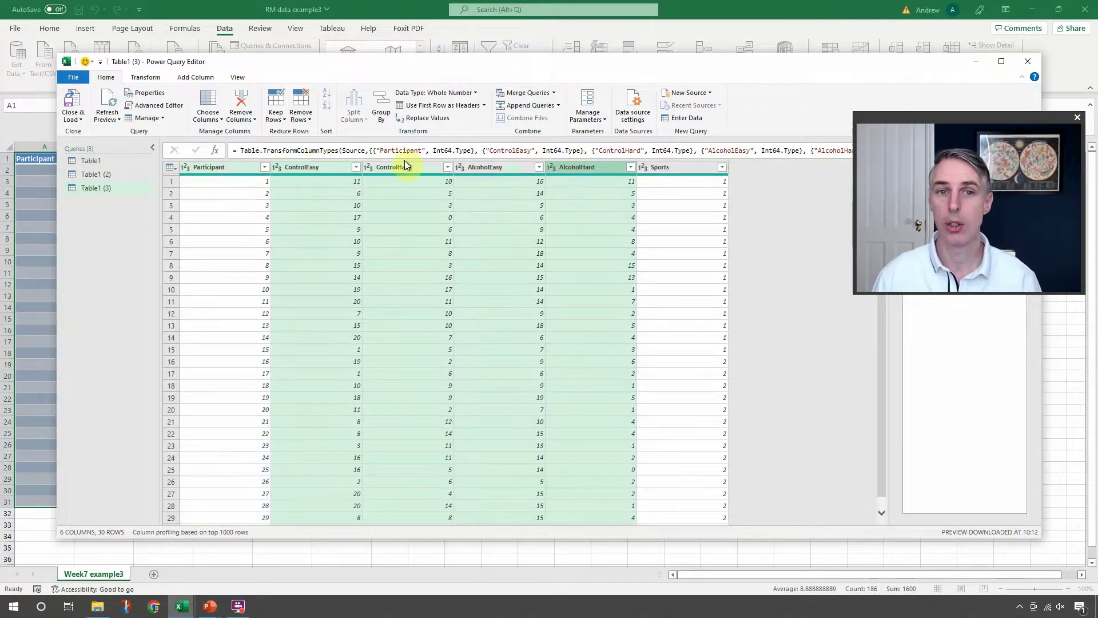
left_click(144, 79)
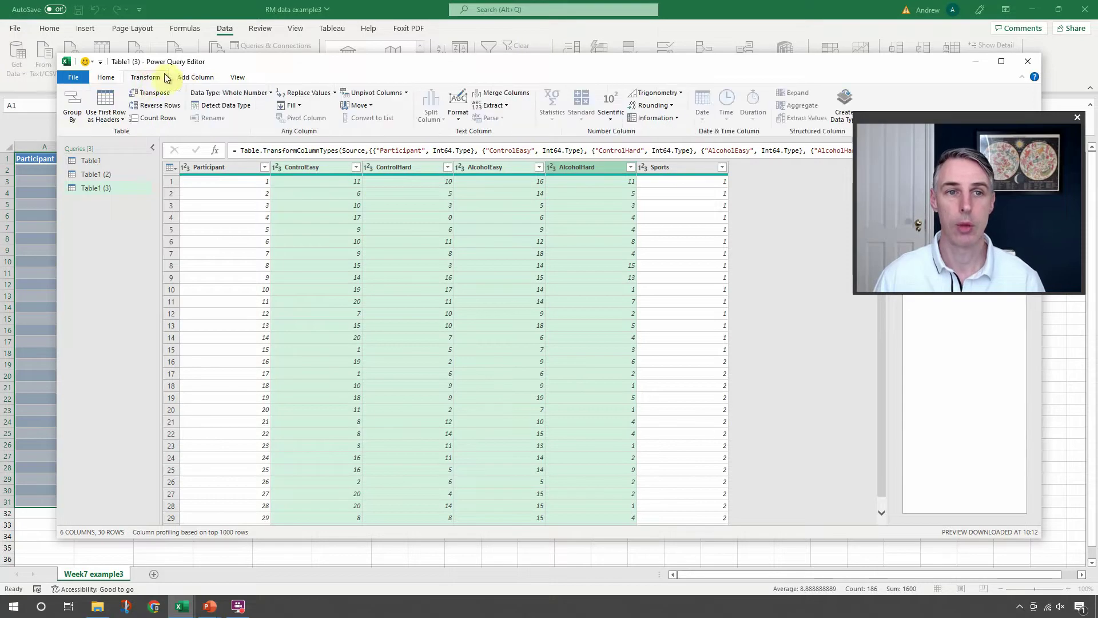
left_click(370, 96)
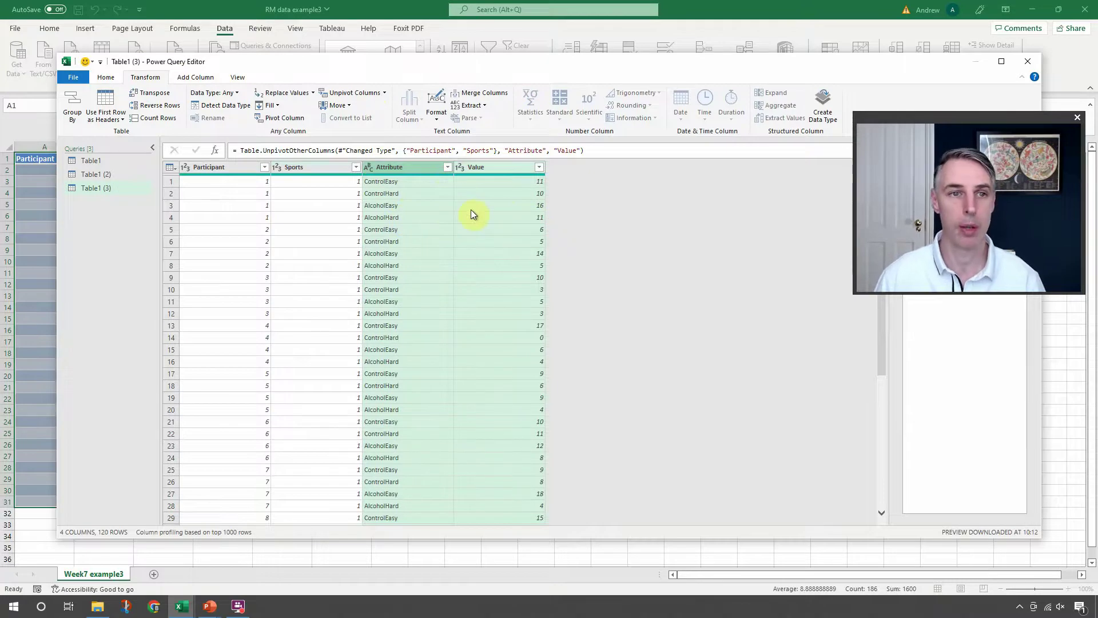
left_click(106, 77)
left_click(79, 101)
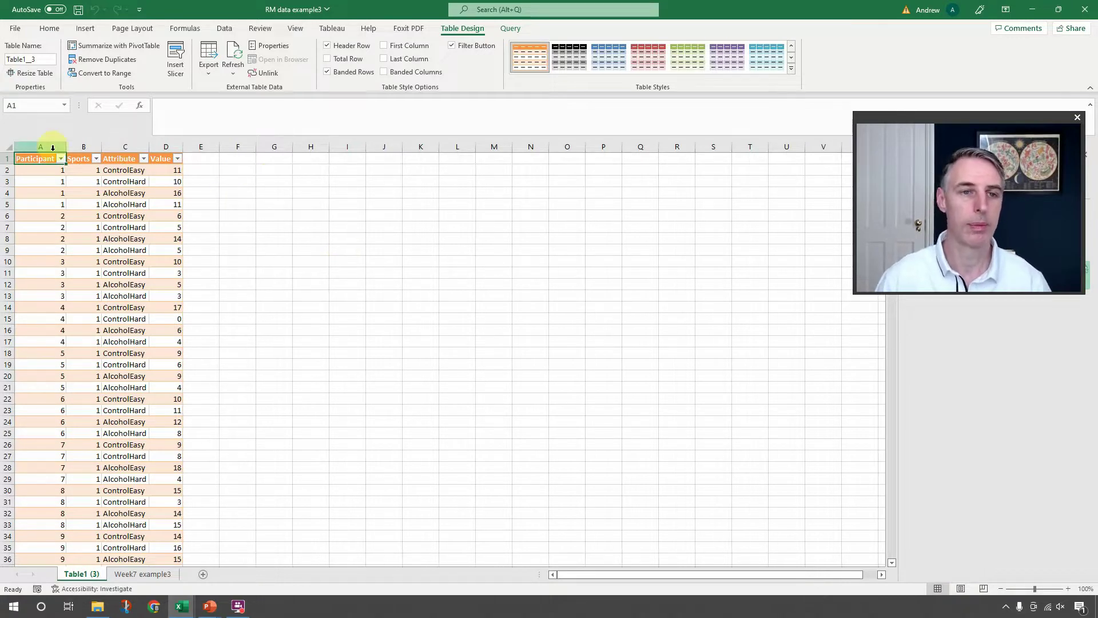
Add two table columns after Value with the headers Alcohol in E1 and Task in F1.
left_click(207, 158)
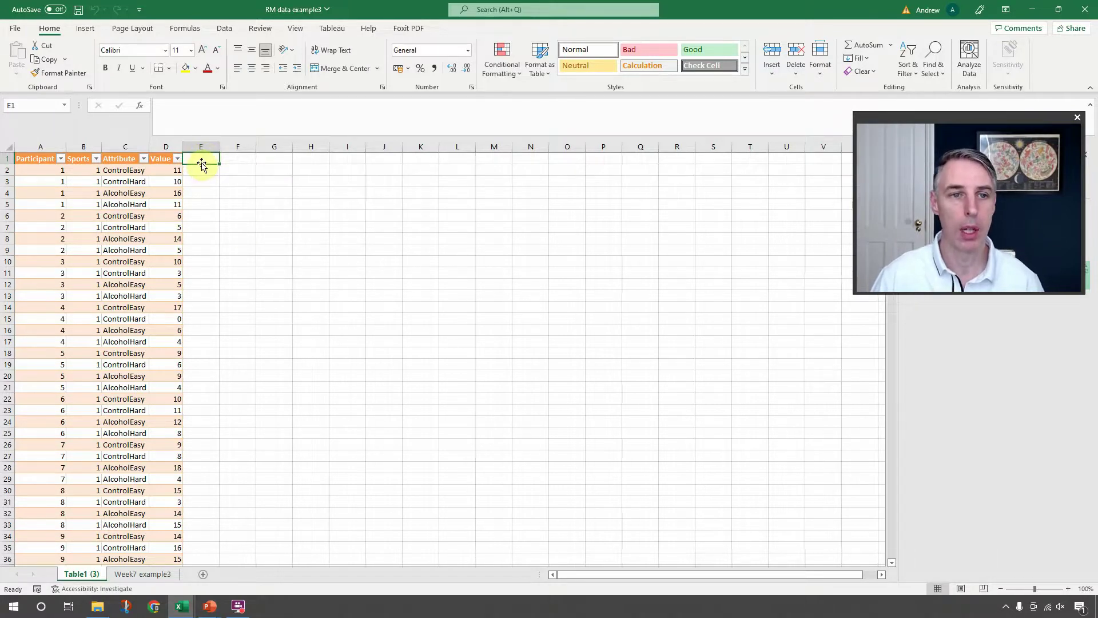
type("Alcohol")
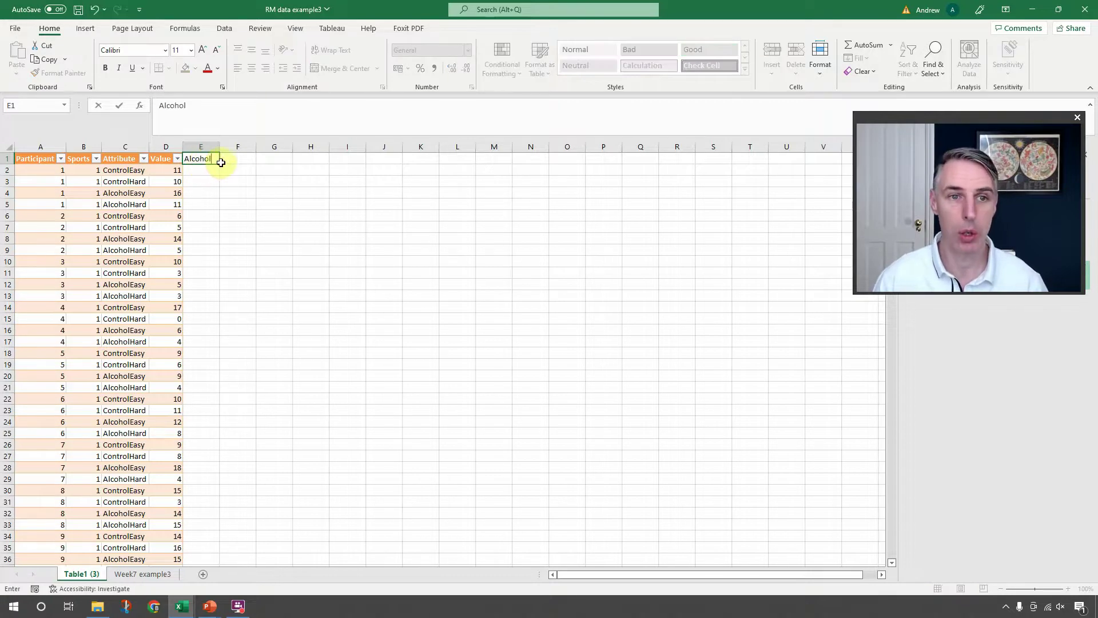
left_click(229, 158)
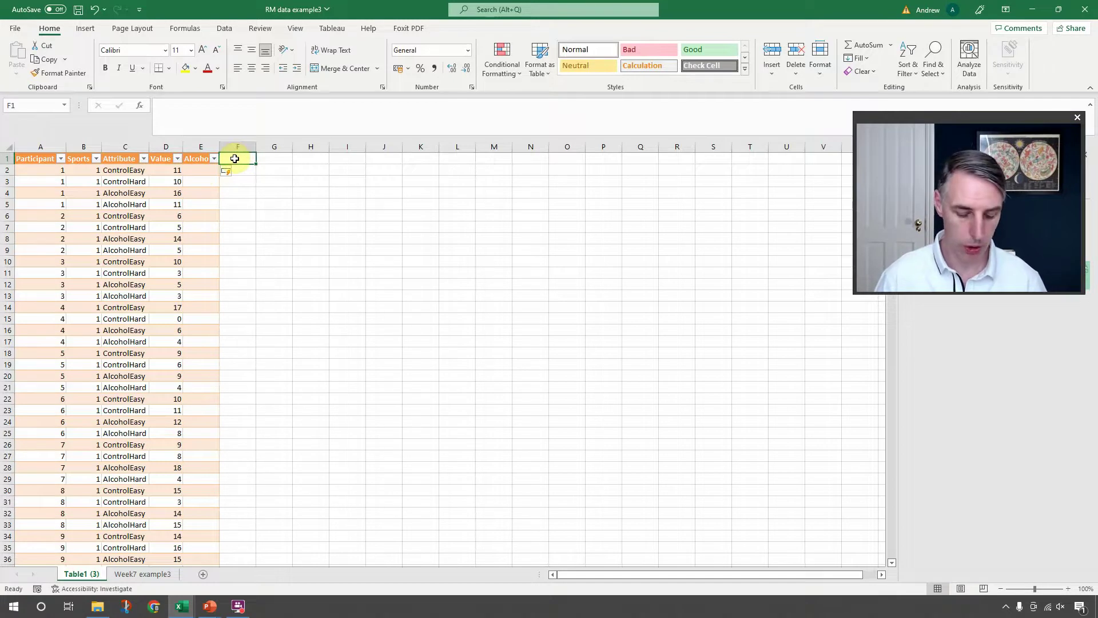
type("Task")
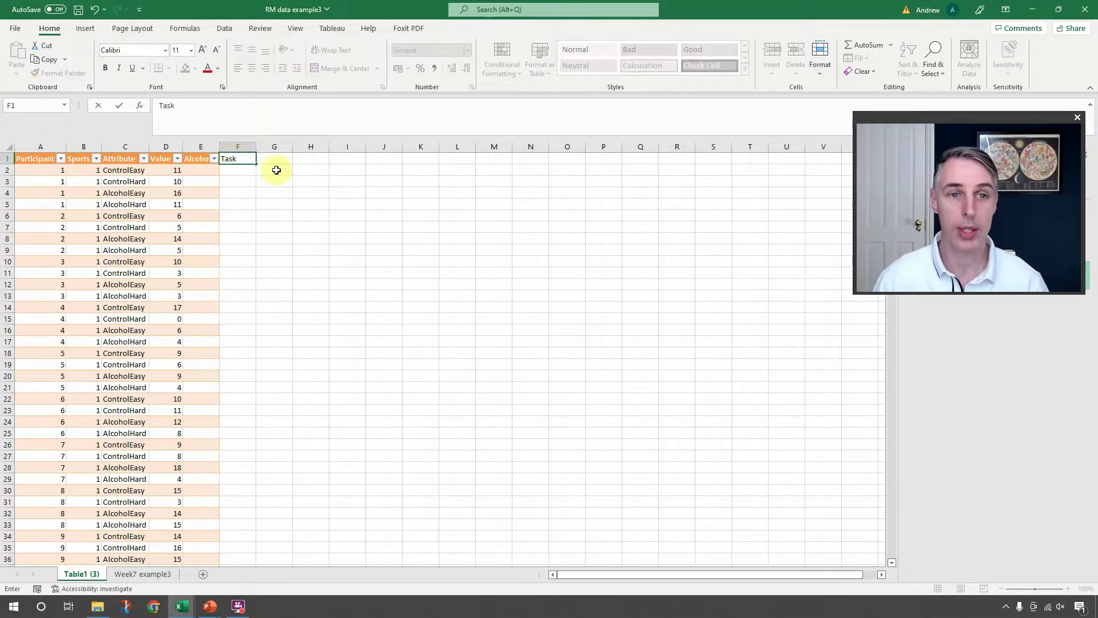
left_click(283, 170)
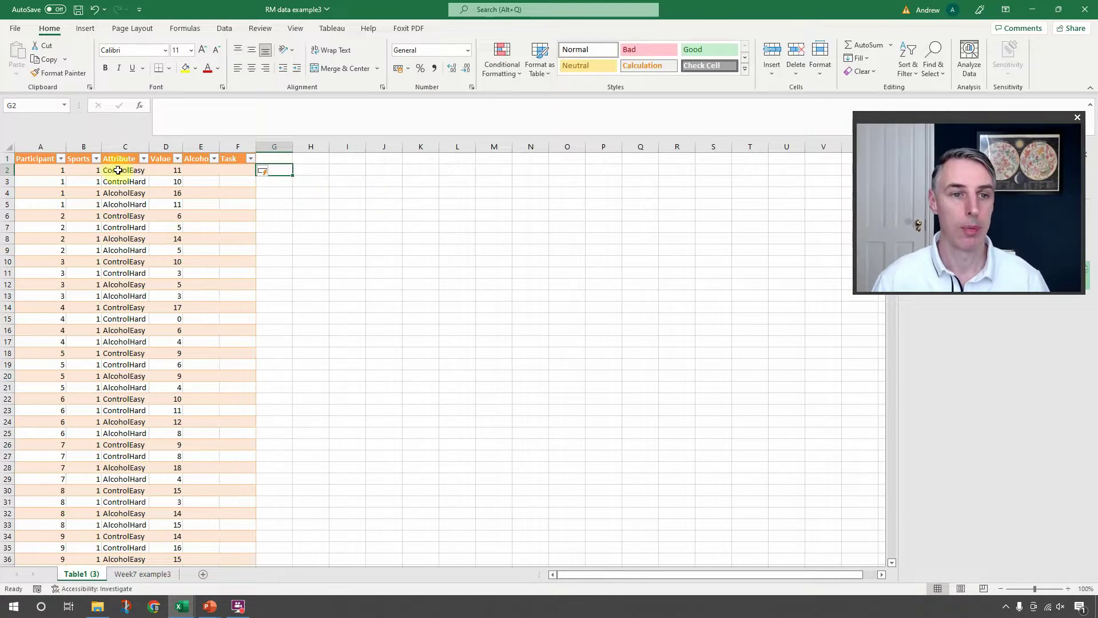
Sort all the table's rows, from the Participant to the Task column, by Attribute cell values in A to Z order.
left_click(46, 144)
left_click(43, 158)
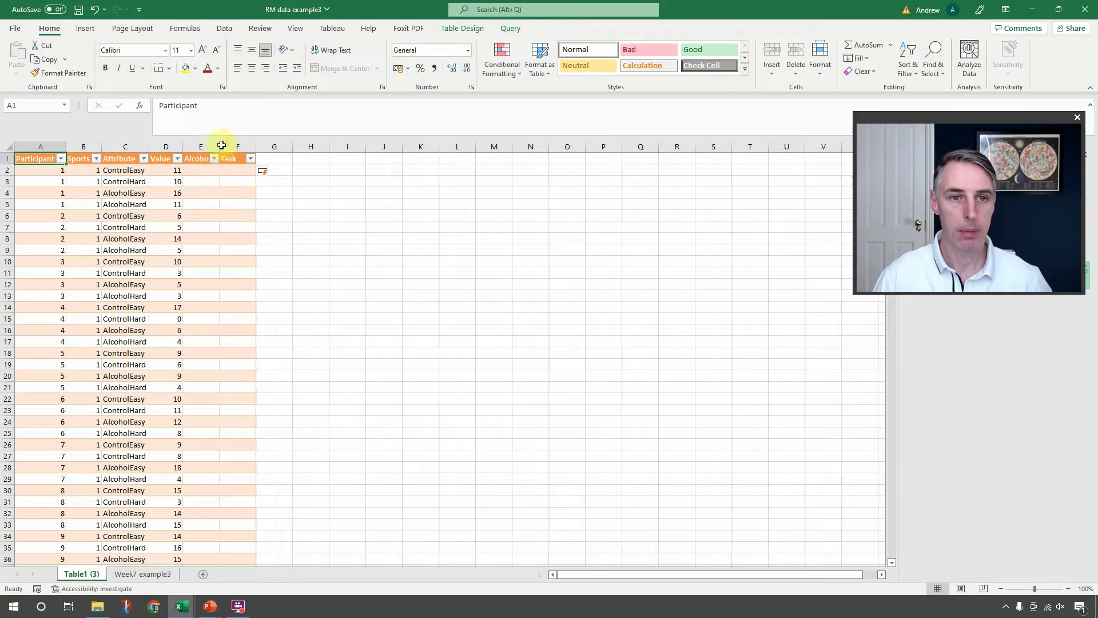
left_click(227, 162, "shift")
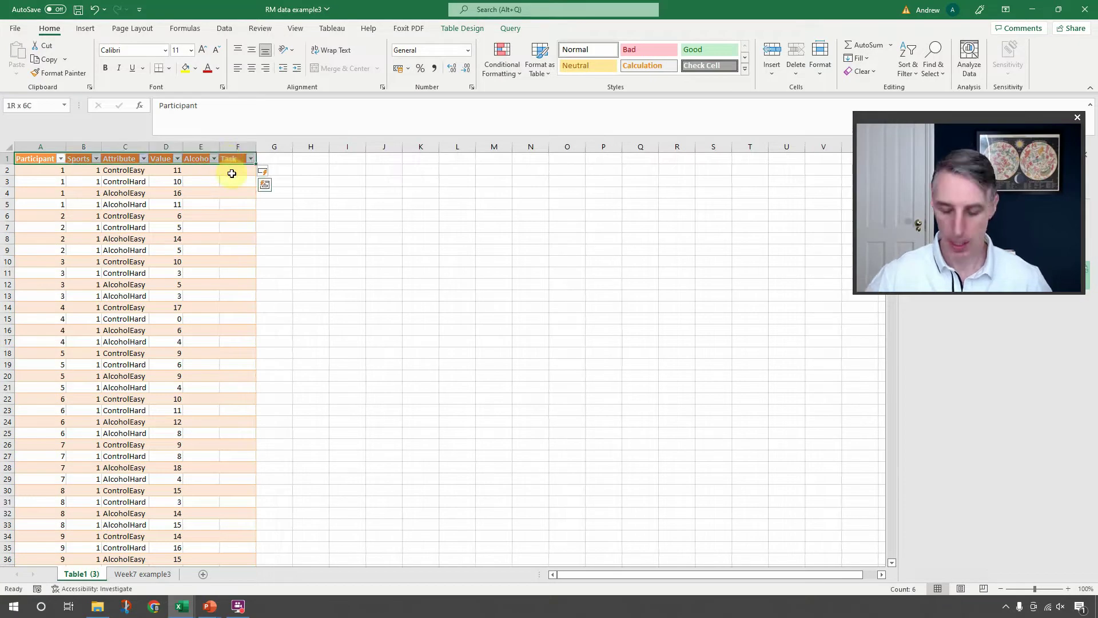
key("ctrl+shift+Down")
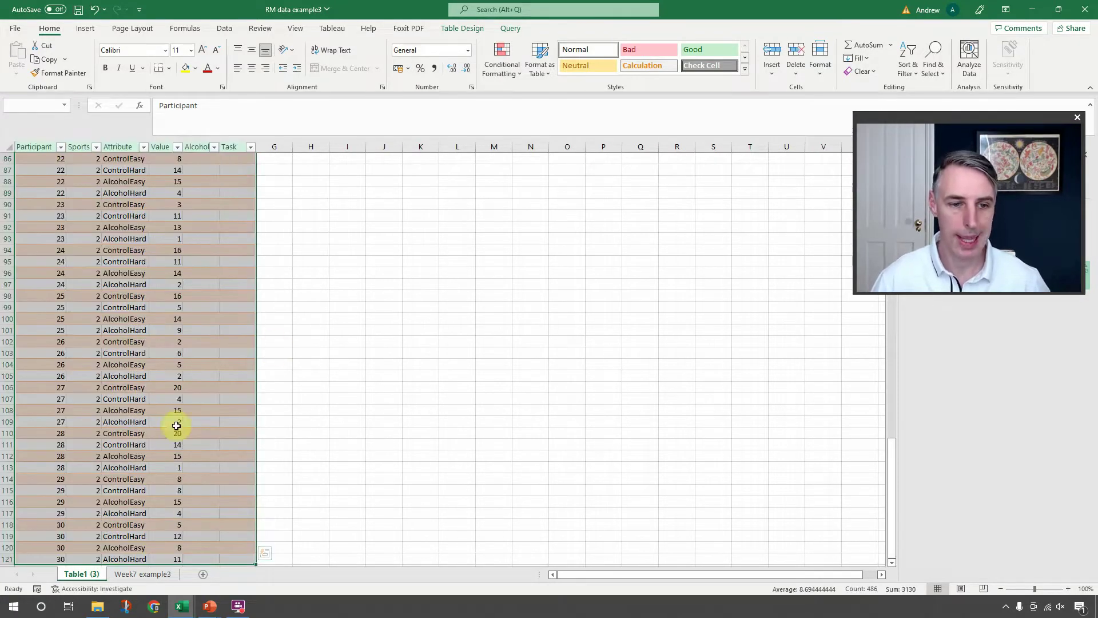
scroll(237, 269, "up", 8)
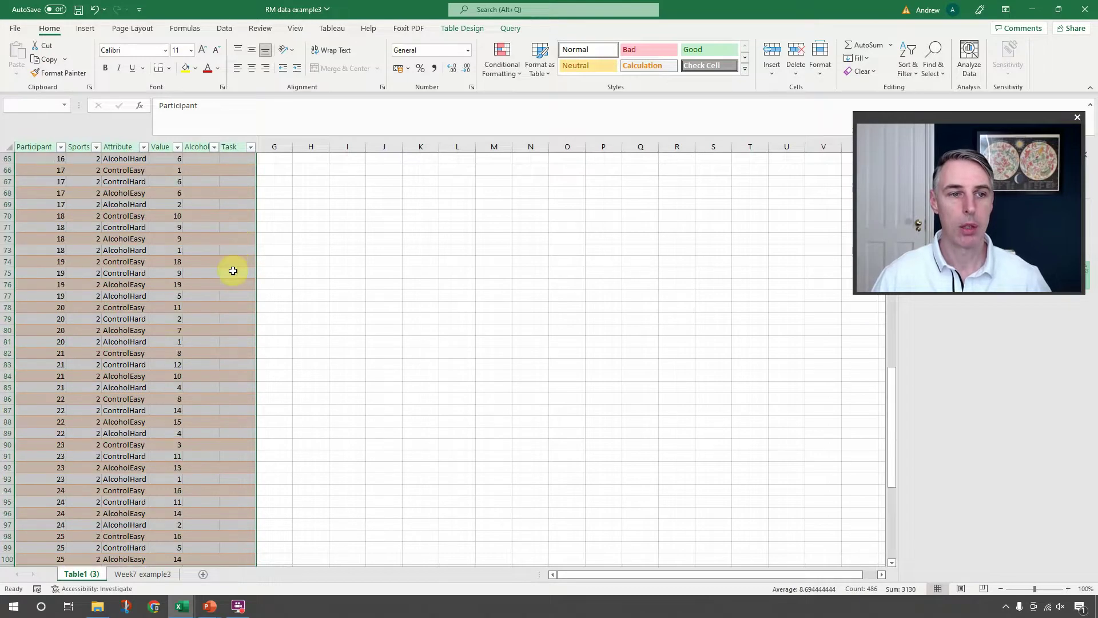
scroll(234, 269, "up", 12)
left_click(227, 28)
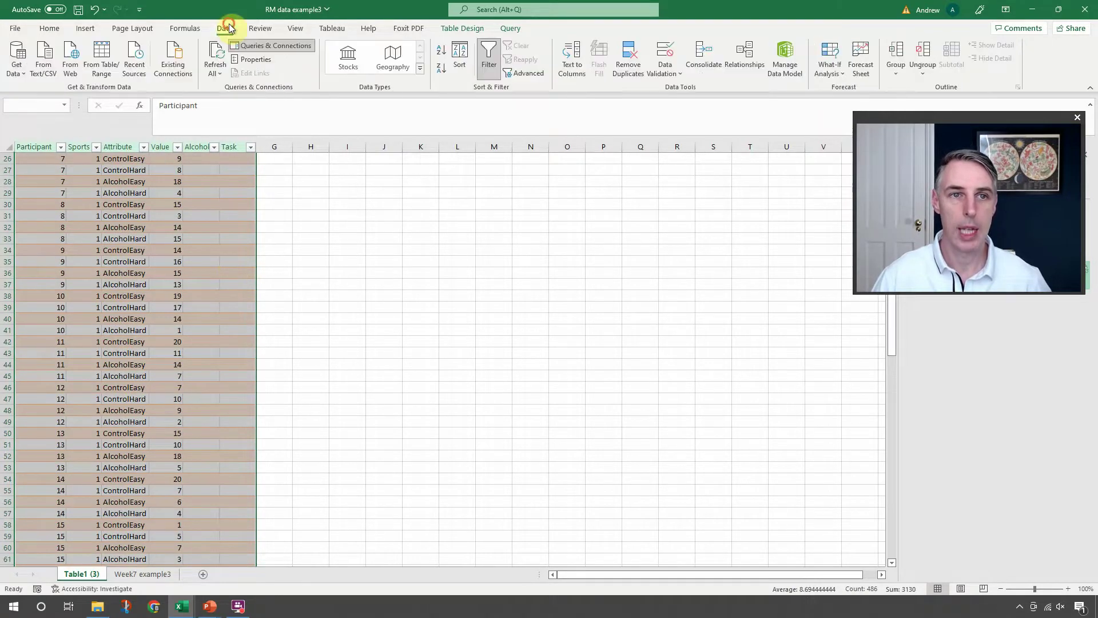
left_click(464, 72)
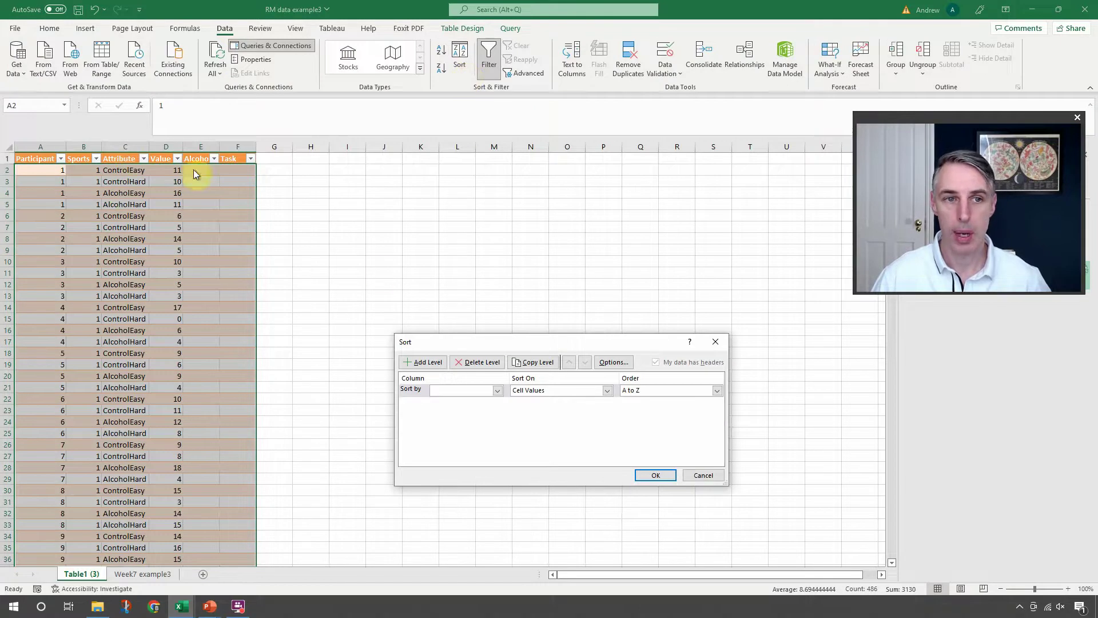
left_click(497, 390)
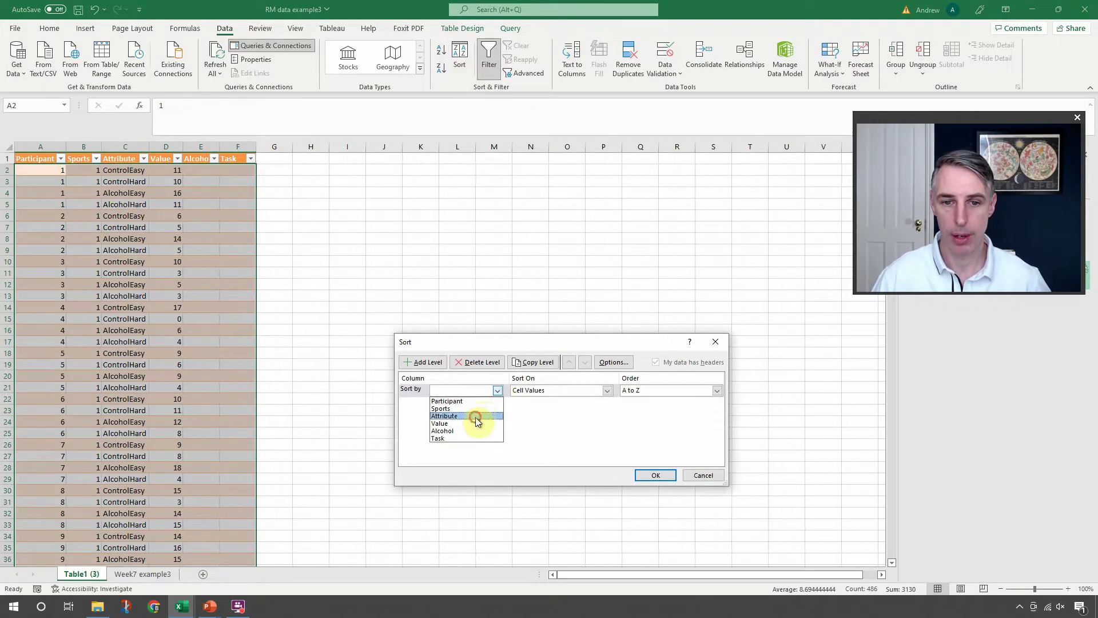
left_click(500, 416)
left_click(655, 476)
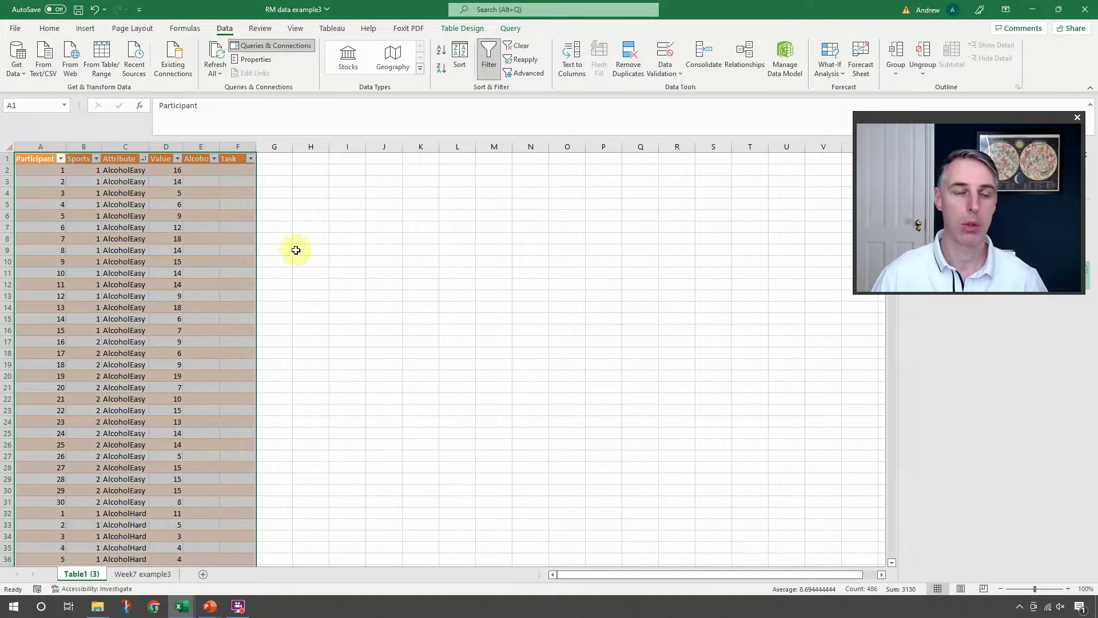
left_click(327, 226)
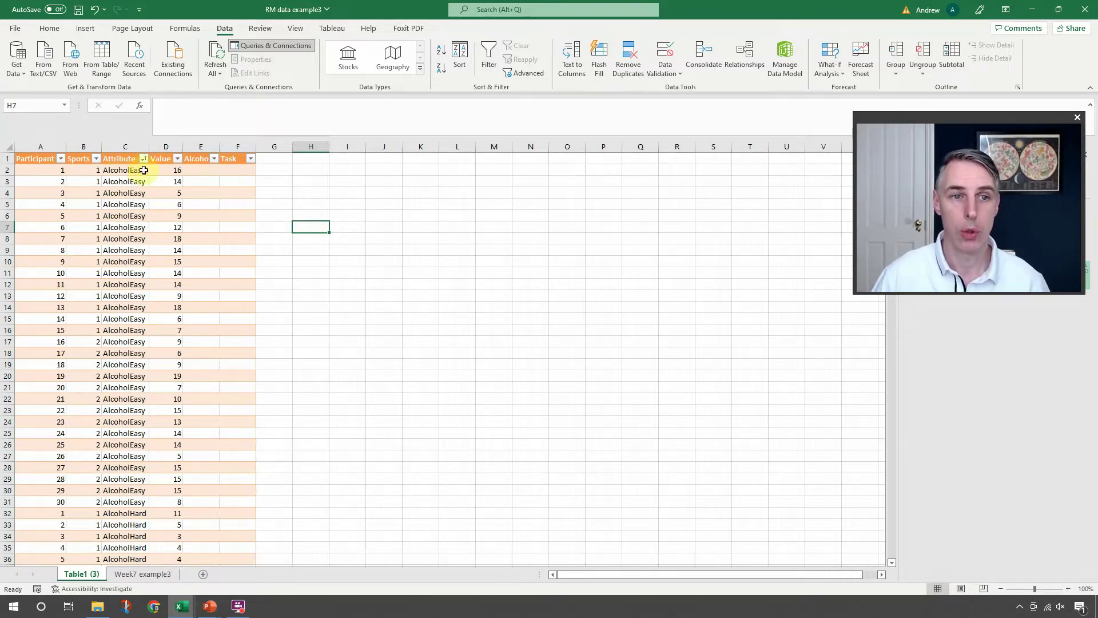
Label the first AlcoholEasy row with Alcohol in E2 and Easy in F2.
left_click(178, 170)
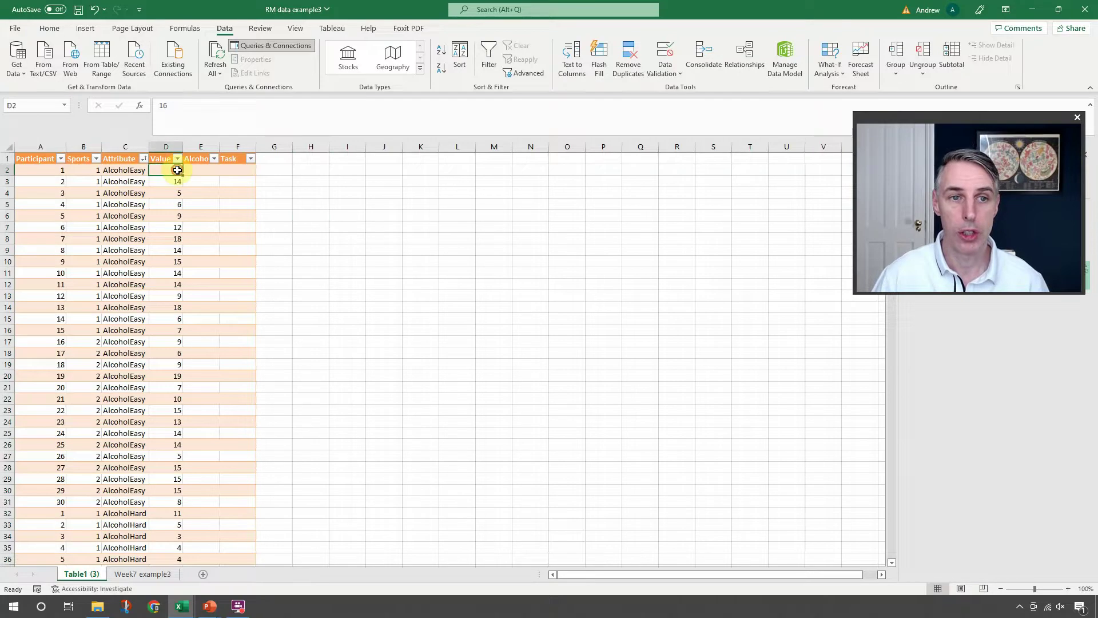
left_click(47, 170)
left_click(136, 171)
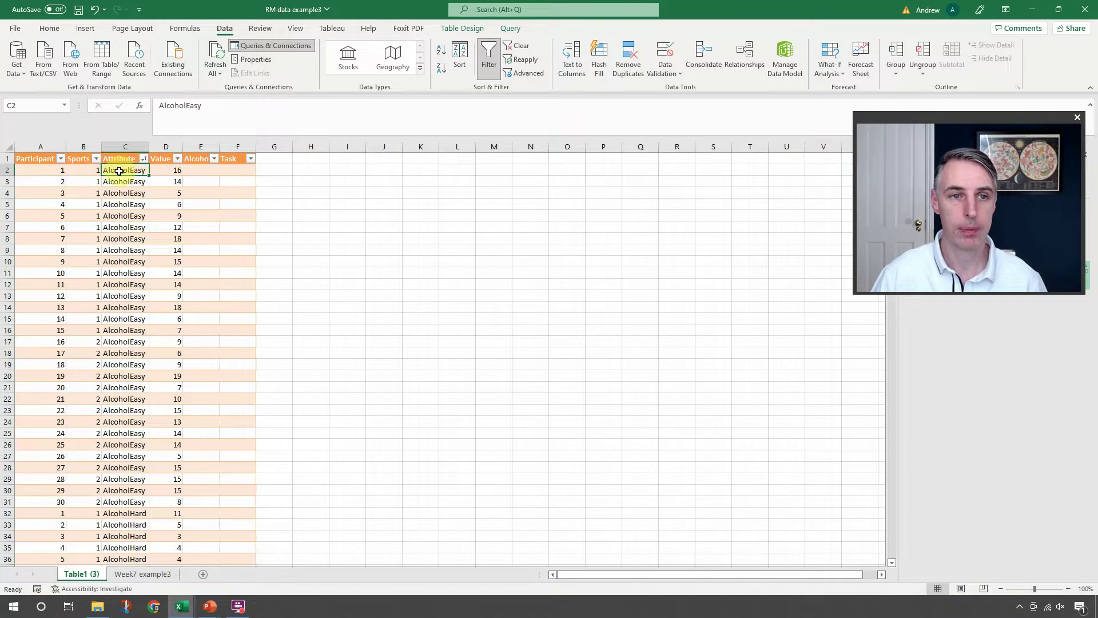
left_click(195, 171)
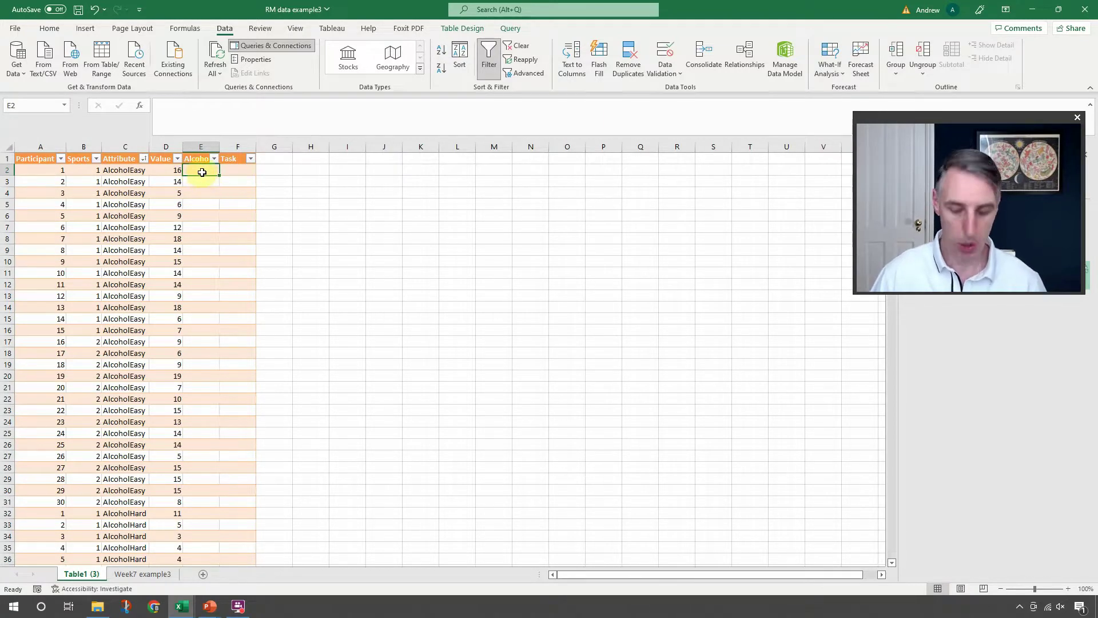
type("Alcohol")
key("Return")
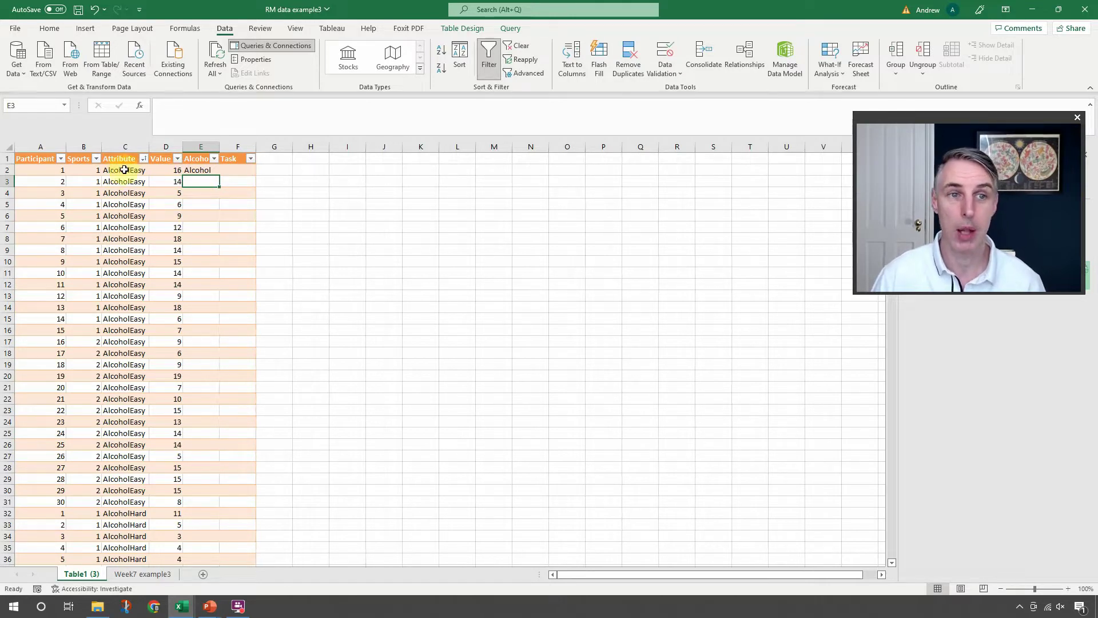
left_click(193, 169)
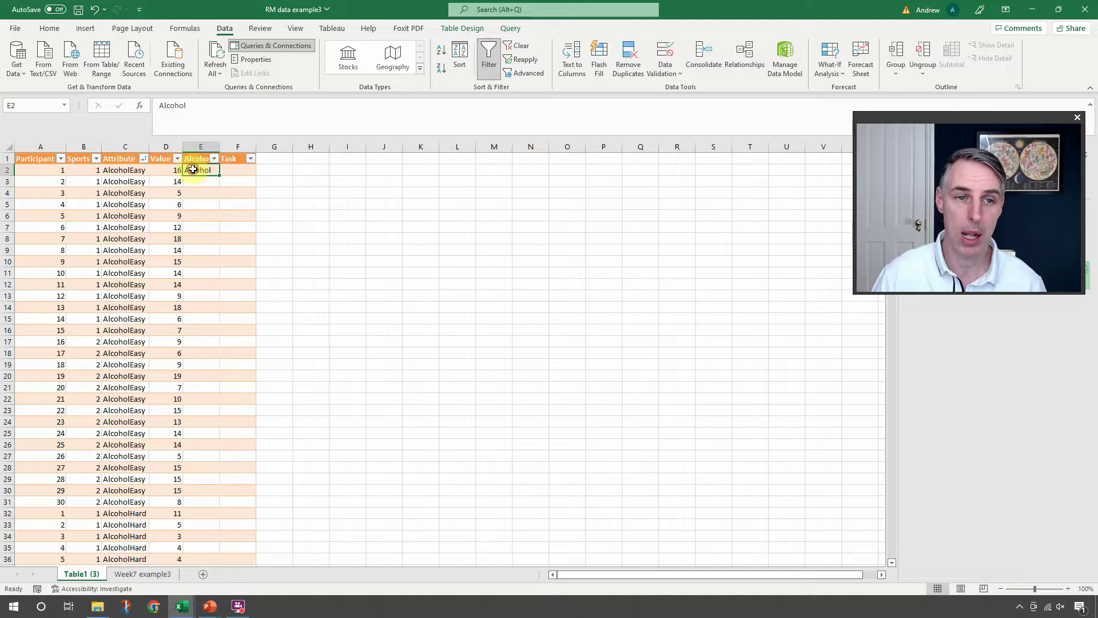
left_click(228, 172)
type("Easy")
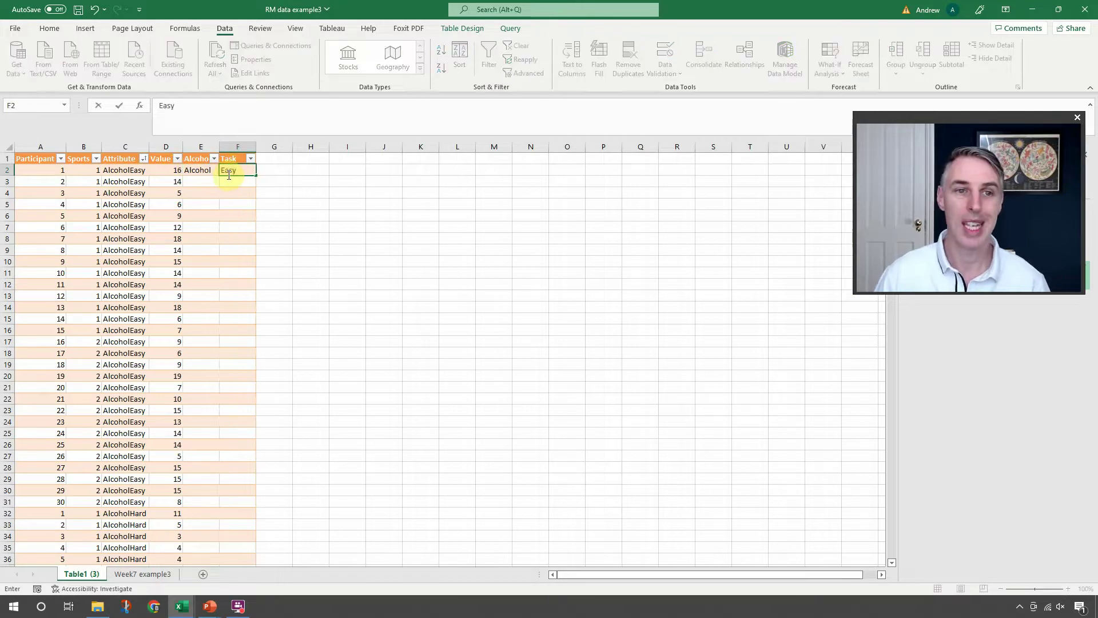
key("Return")
Fill Alcohol from E2 down to E61, and enter Control in E62 and fill it down to E121.
left_click(201, 173)
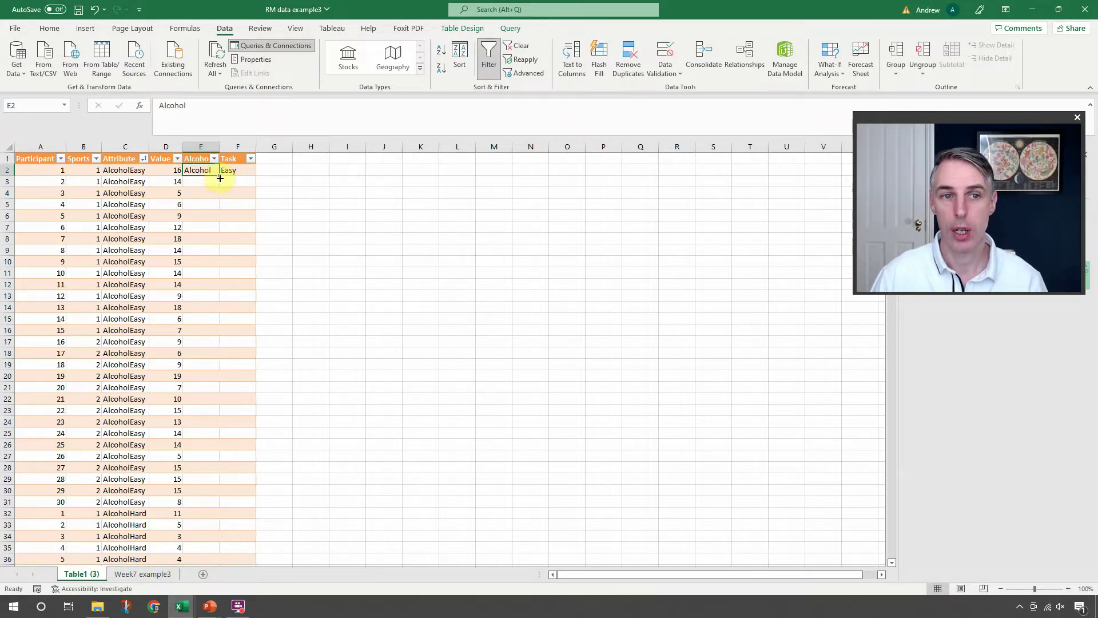
left_click_drag(220, 176, 207, 405)
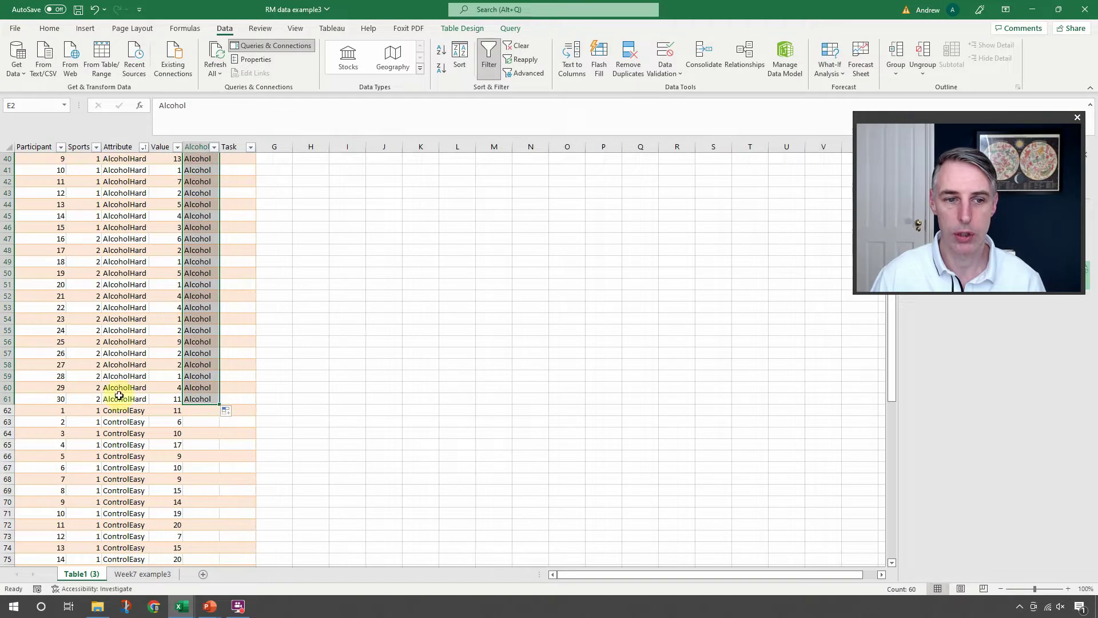
left_click(201, 410)
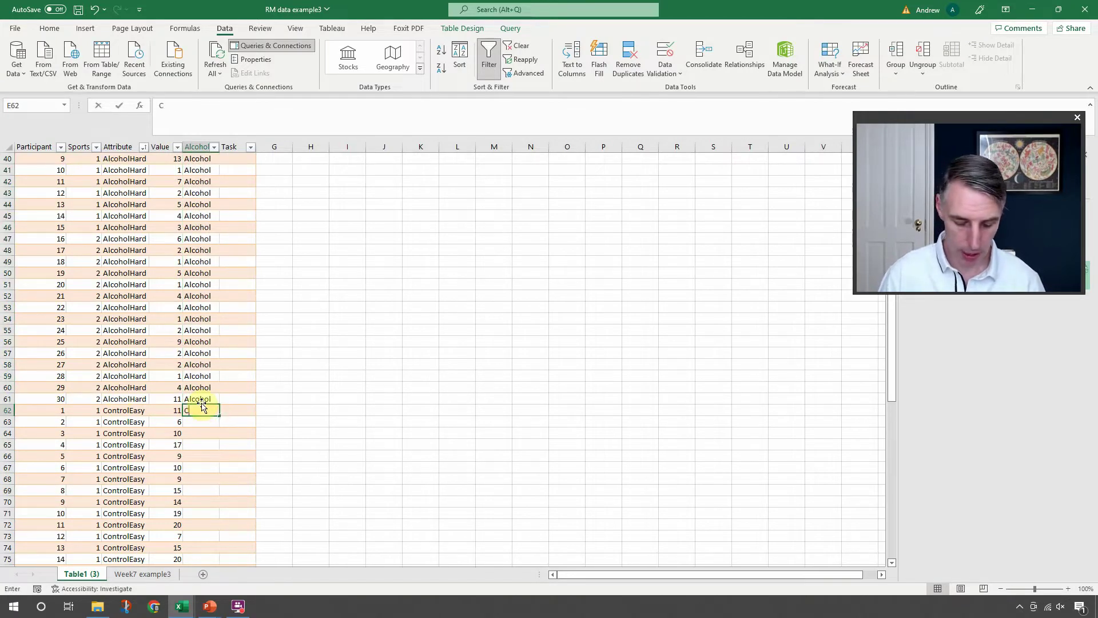
type("Control")
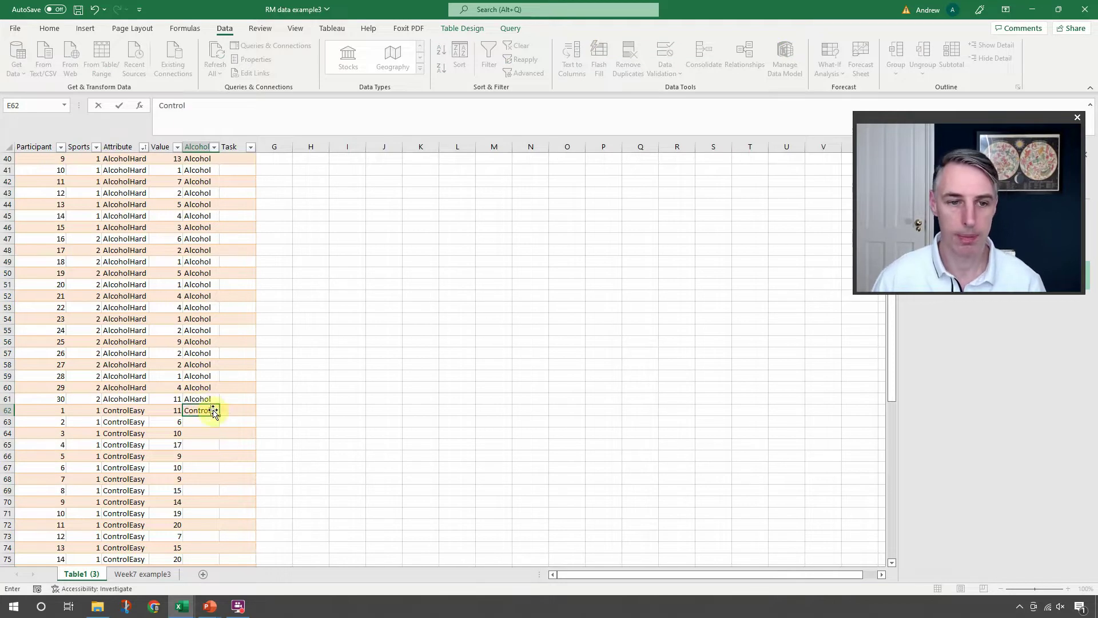
left_click_drag(220, 418, 212, 553)
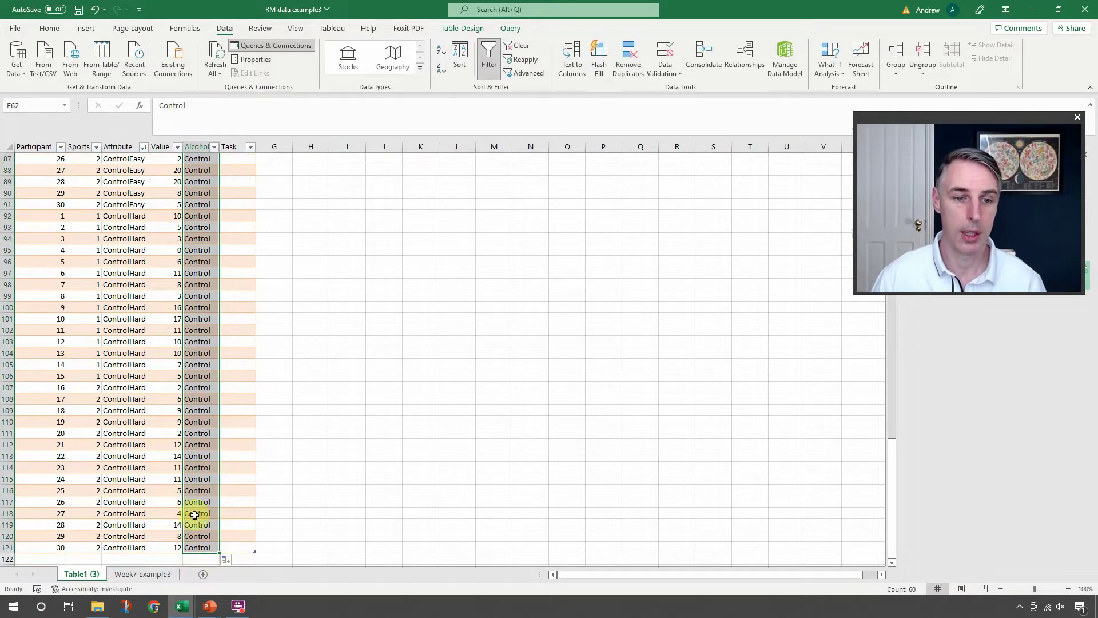
Fill Easy from F2 down to F31 for the AlcoholEasy rows in the Task column.
scroll(213, 375, "up", 20)
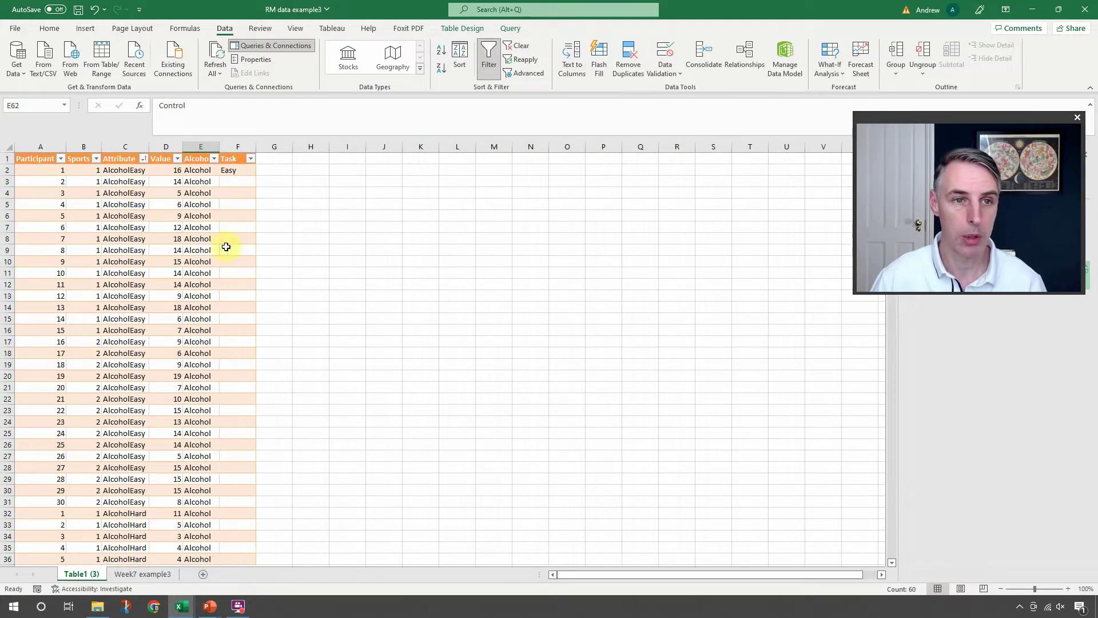
left_click(232, 172)
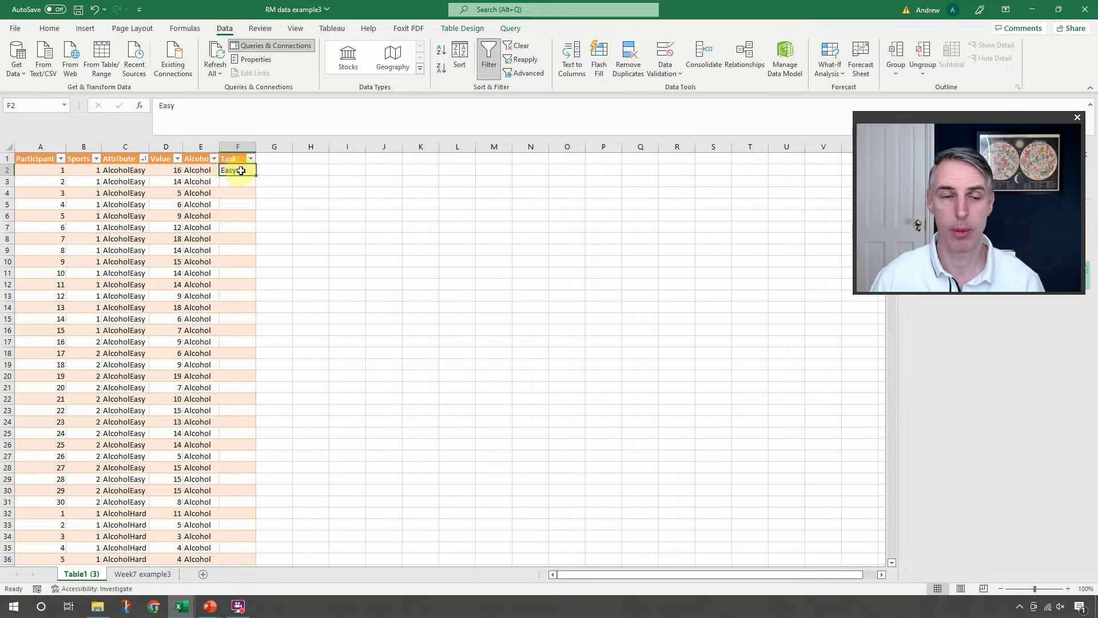
left_click_drag(255, 176, 218, 507)
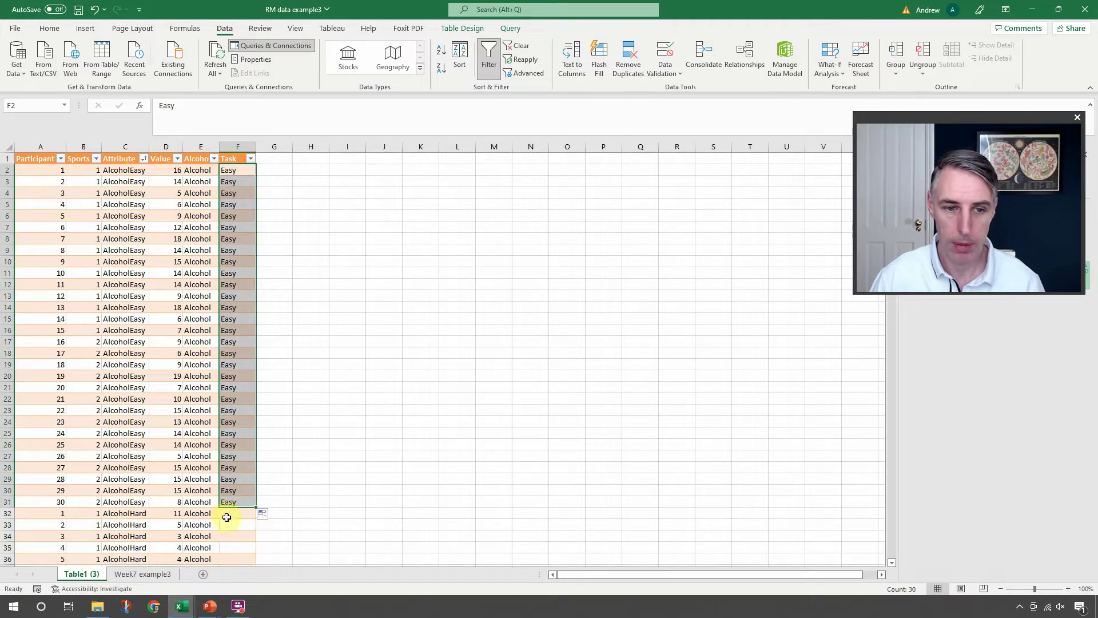
Enter Hard in F32 and fill it down to F61 for the AlcoholHard rows.
left_click(230, 513)
scroll(226, 507, "down", 2)
scroll(222, 501, "down", 3)
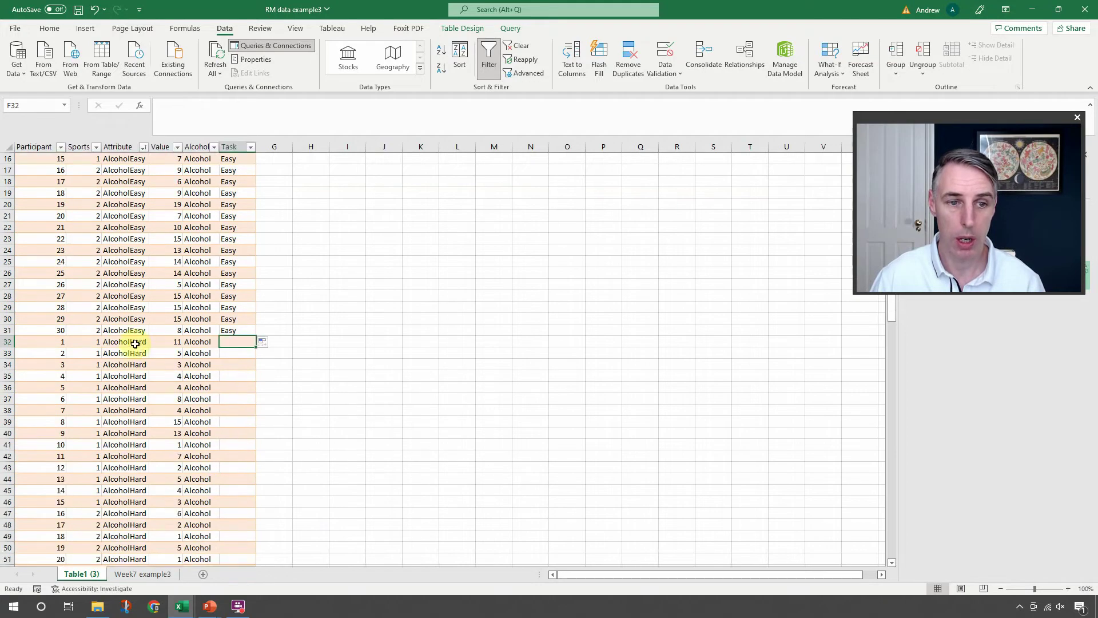
type("Hard")
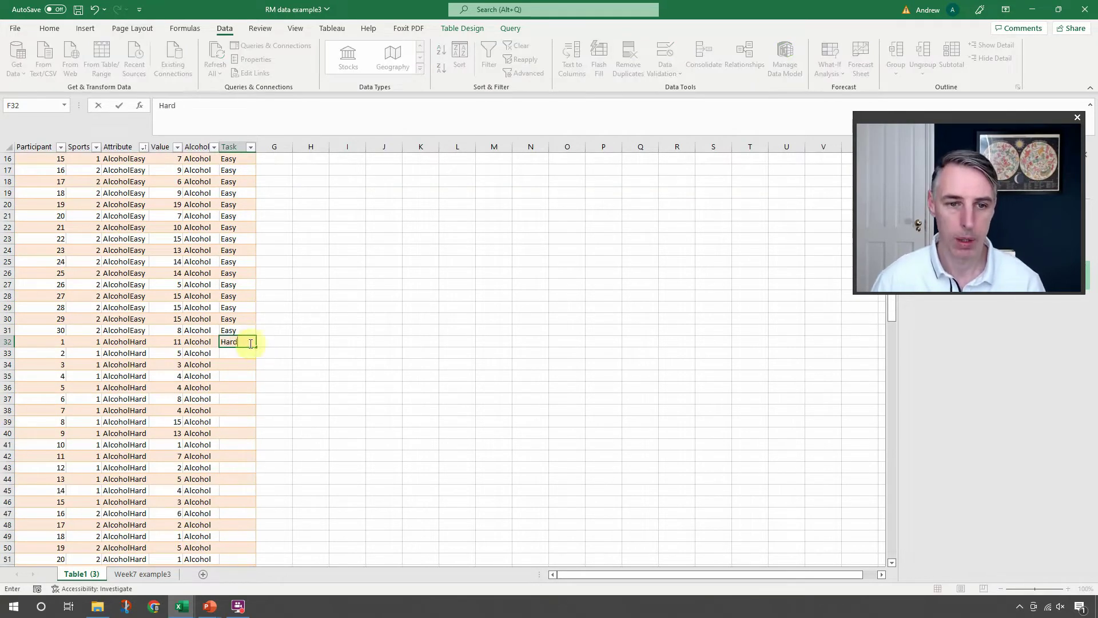
left_click(243, 343)
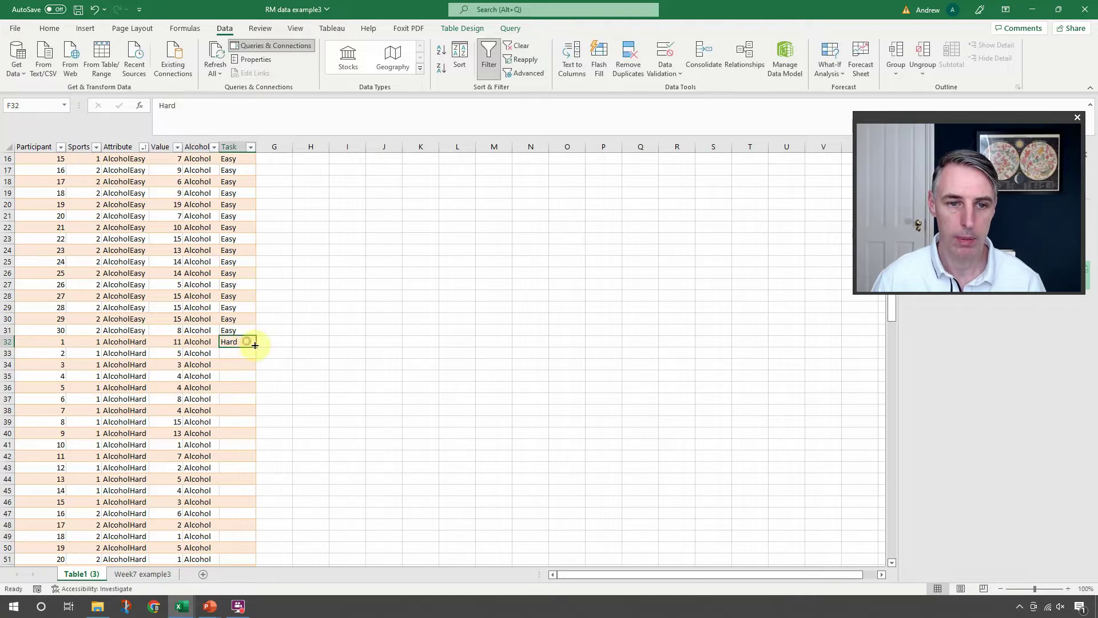
left_click_drag(255, 346, 241, 241)
left_click(240, 217)
Enter Easy in F62 and fill it down to F91 for the ControlEasy rows.
left_click(235, 240)
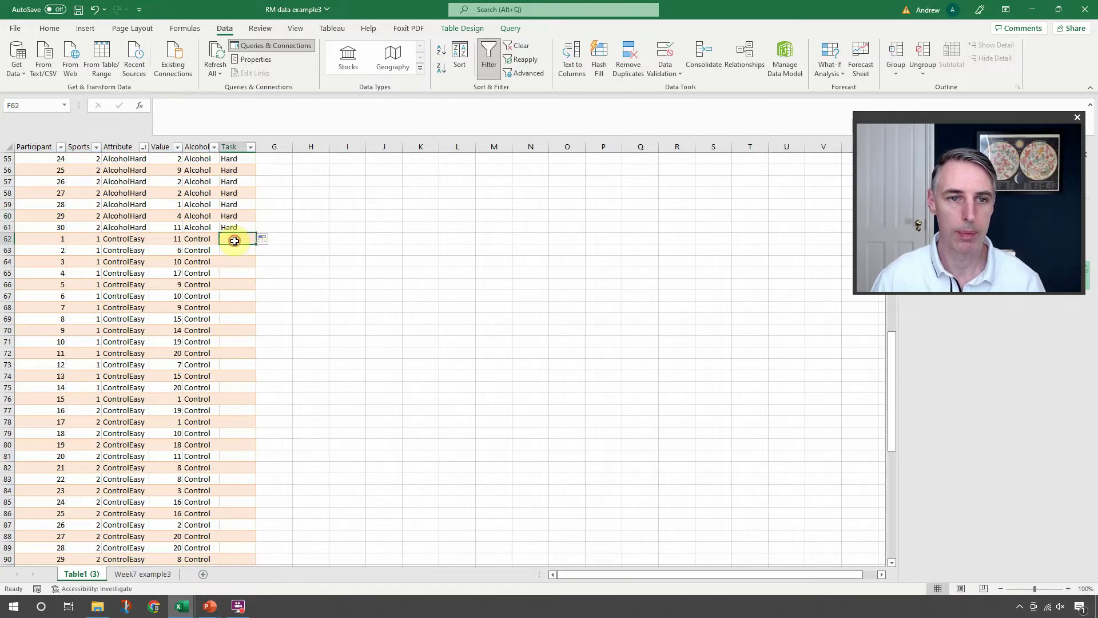
type("Easy")
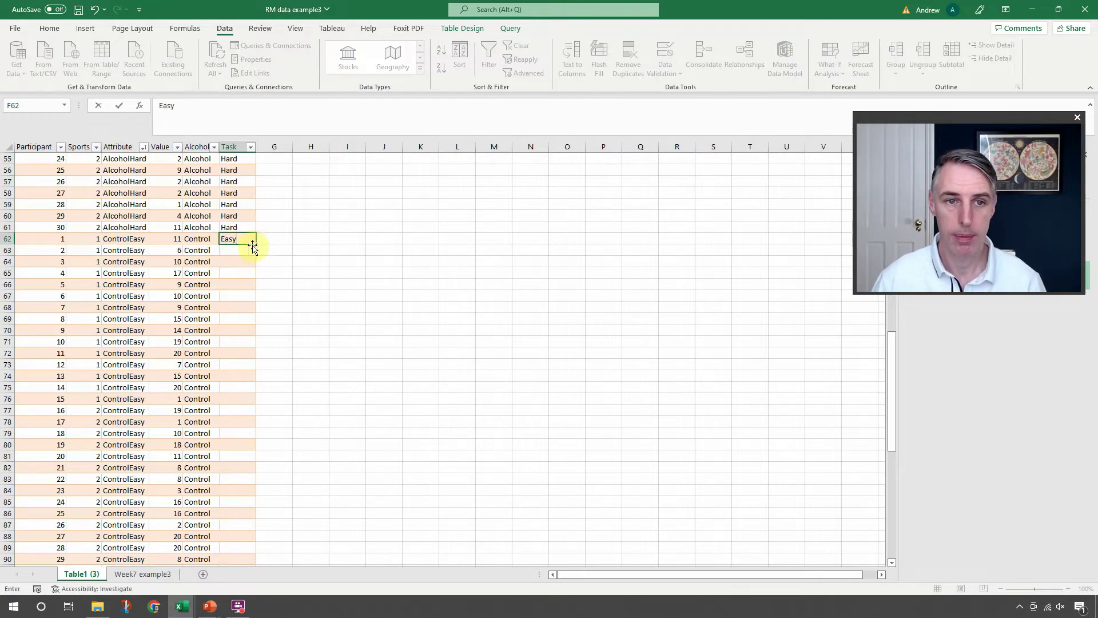
left_click(255, 241)
left_click_drag(256, 243, 240, 495)
Enter Hard in F92 and fill it down to F121 for the ControlHard rows.
left_click(237, 502)
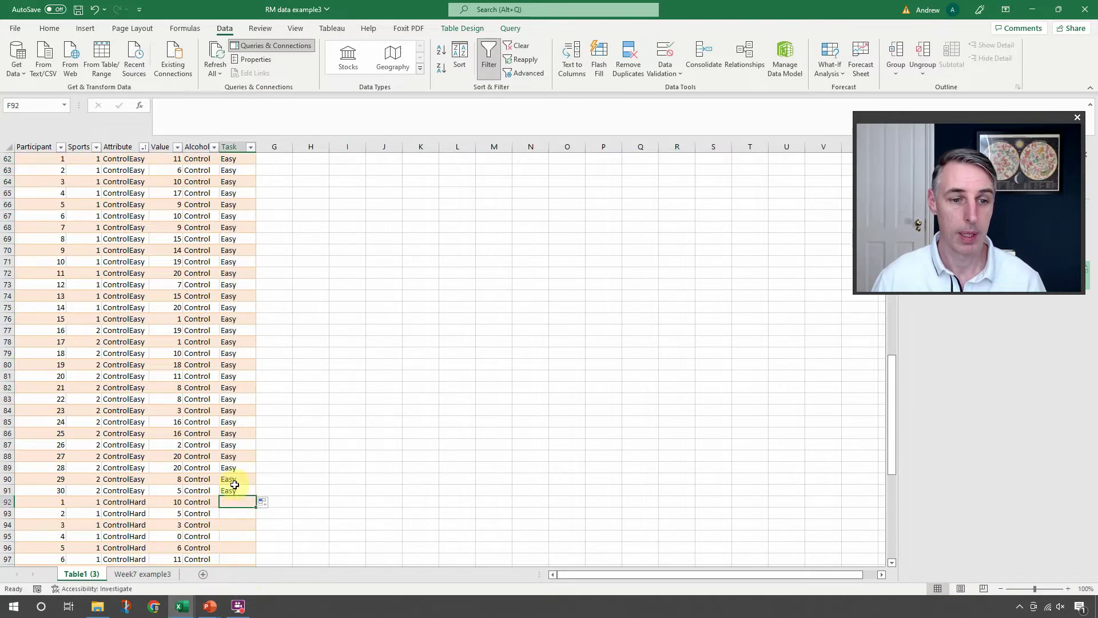
scroll(235, 475, "down", 4)
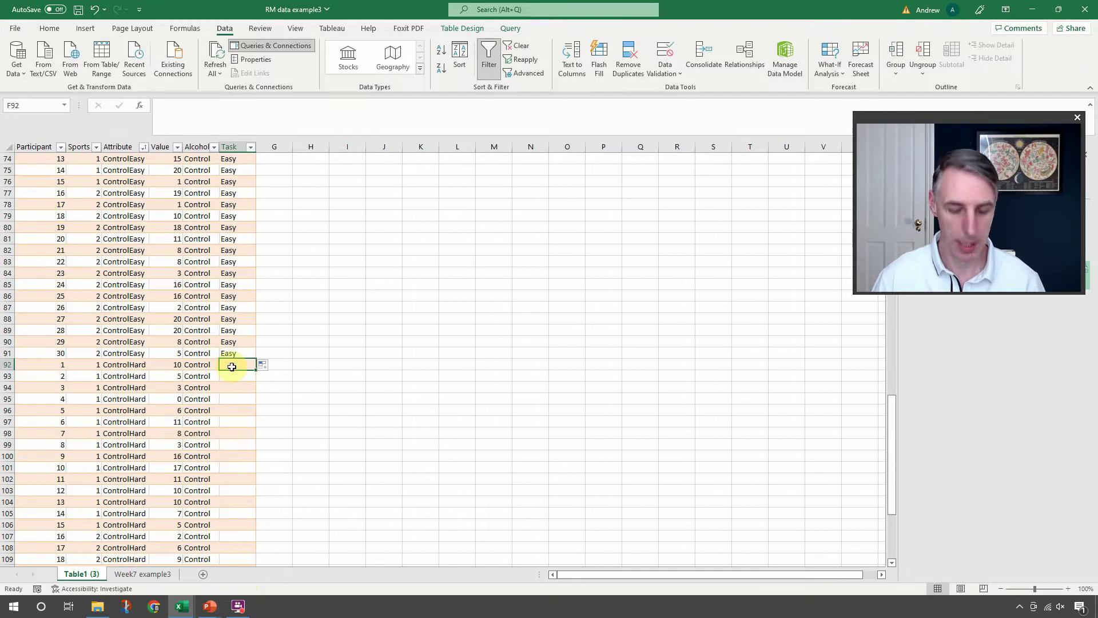
type("Hard")
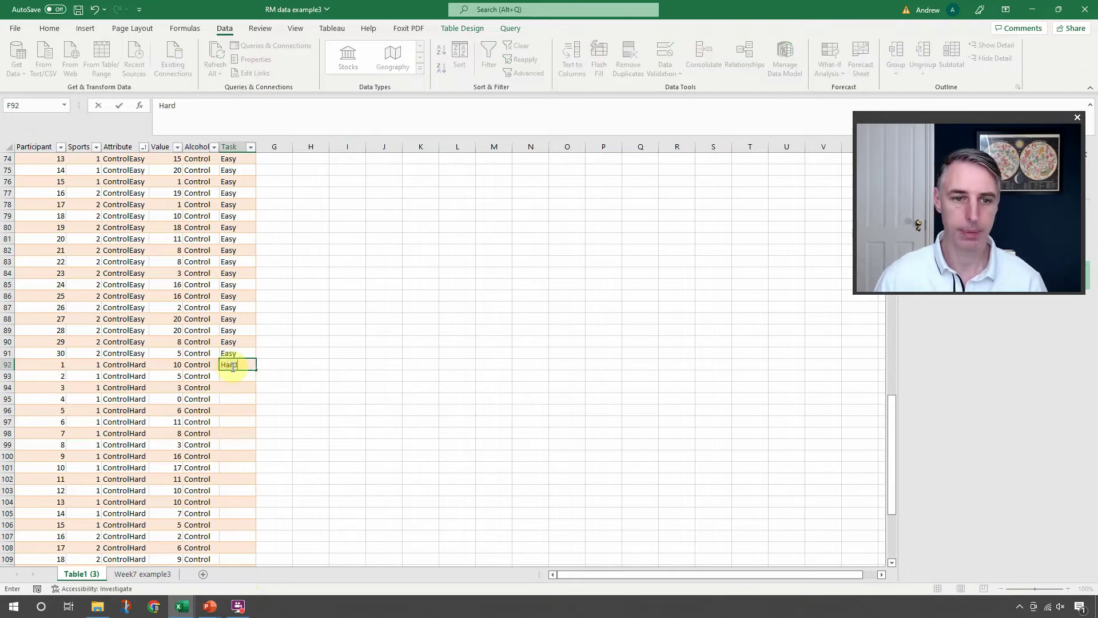
key("Return")
left_click(234, 366)
left_click_drag(255, 368, 247, 548)
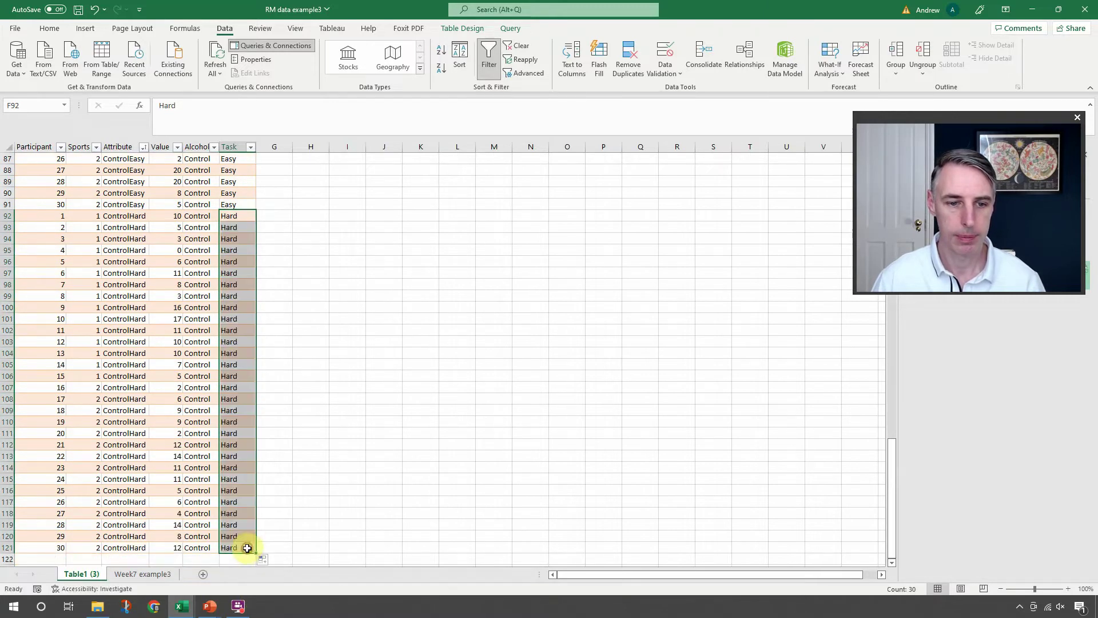
left_click(275, 433)
Rename the Value column header in D1 to Score.
scroll(284, 401, "up", 7)
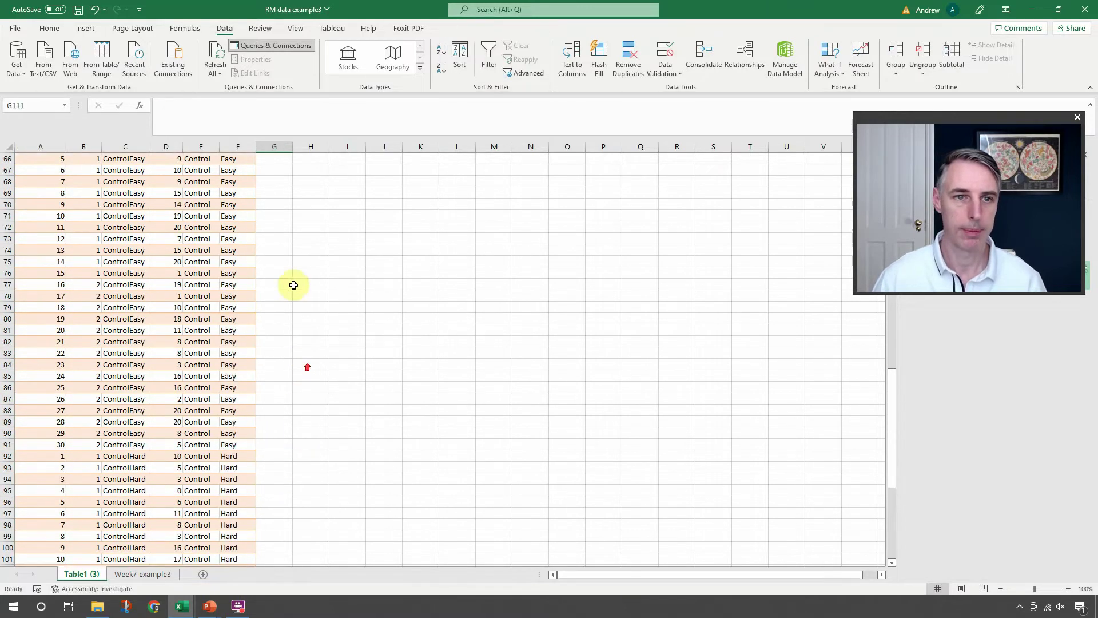
scroll(291, 286, "up", 20)
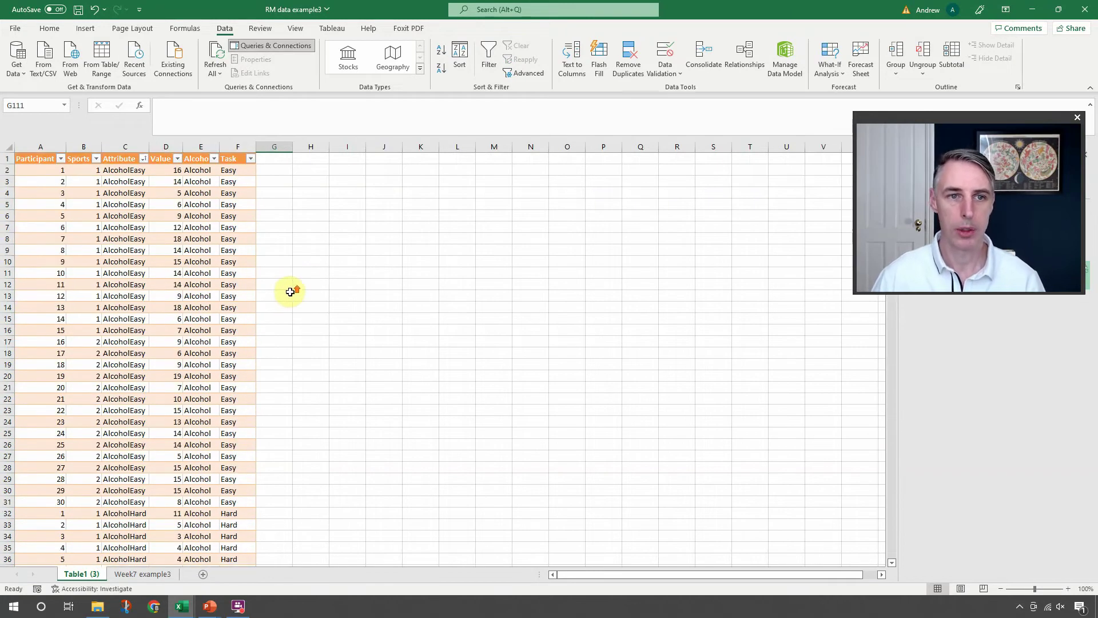
left_click(157, 155)
left_click(162, 160)
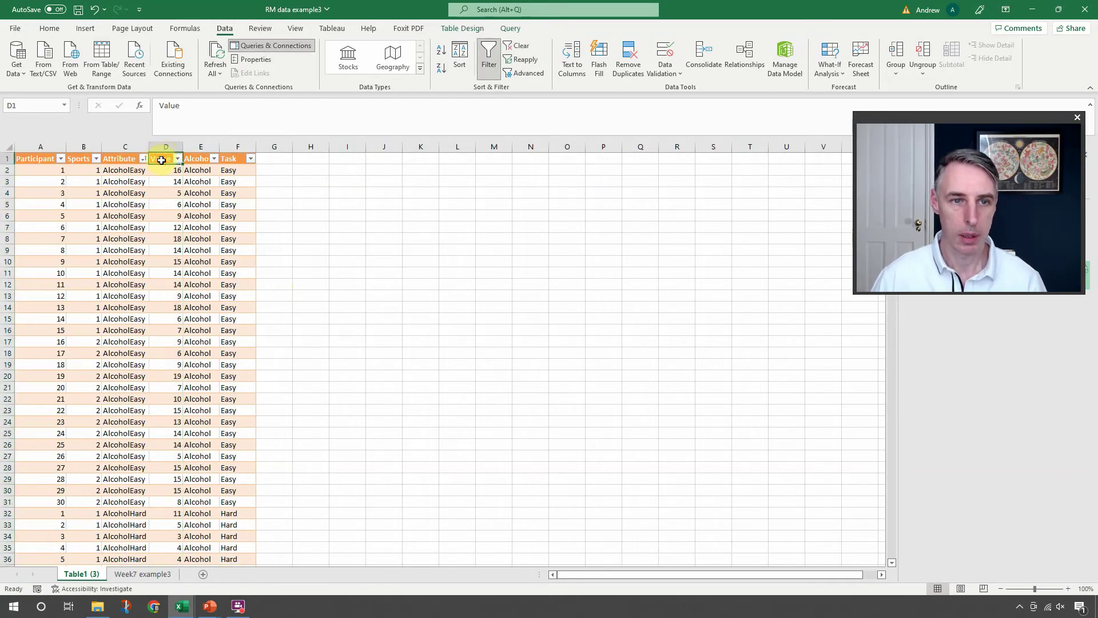
type("Score")
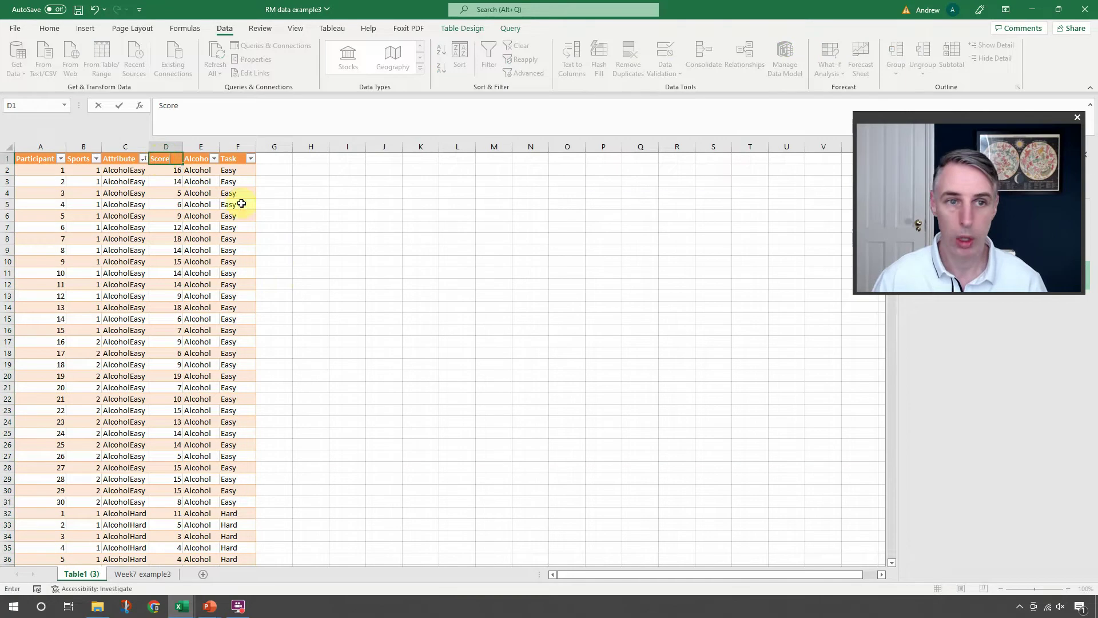
left_click(303, 215)
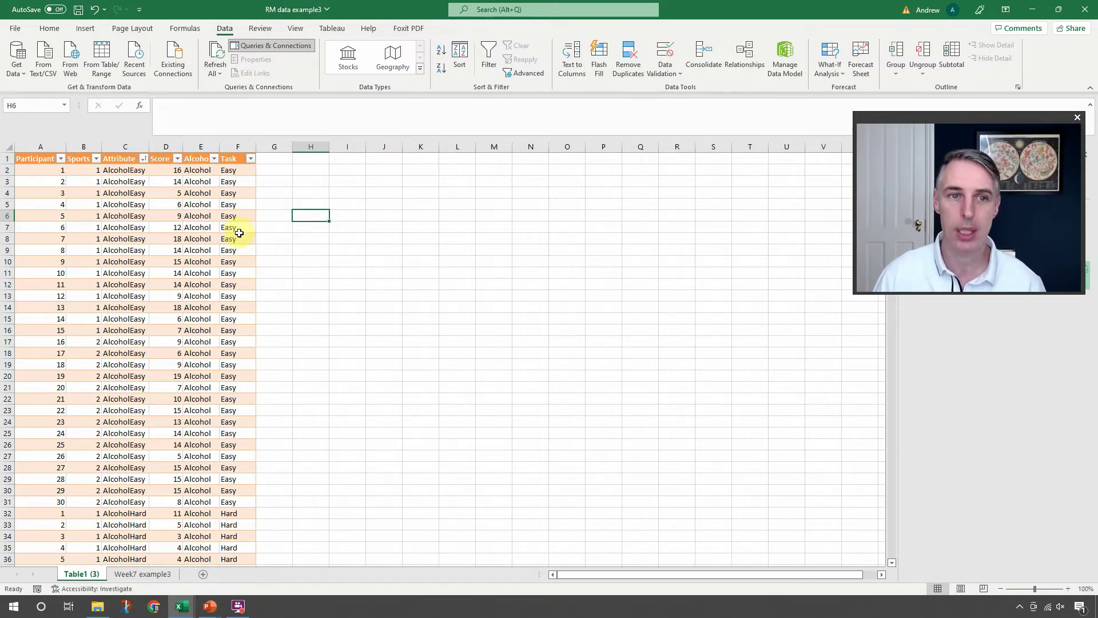
Delete the Attribute column from the long-format table.
left_click(131, 149)
right_click(127, 150)
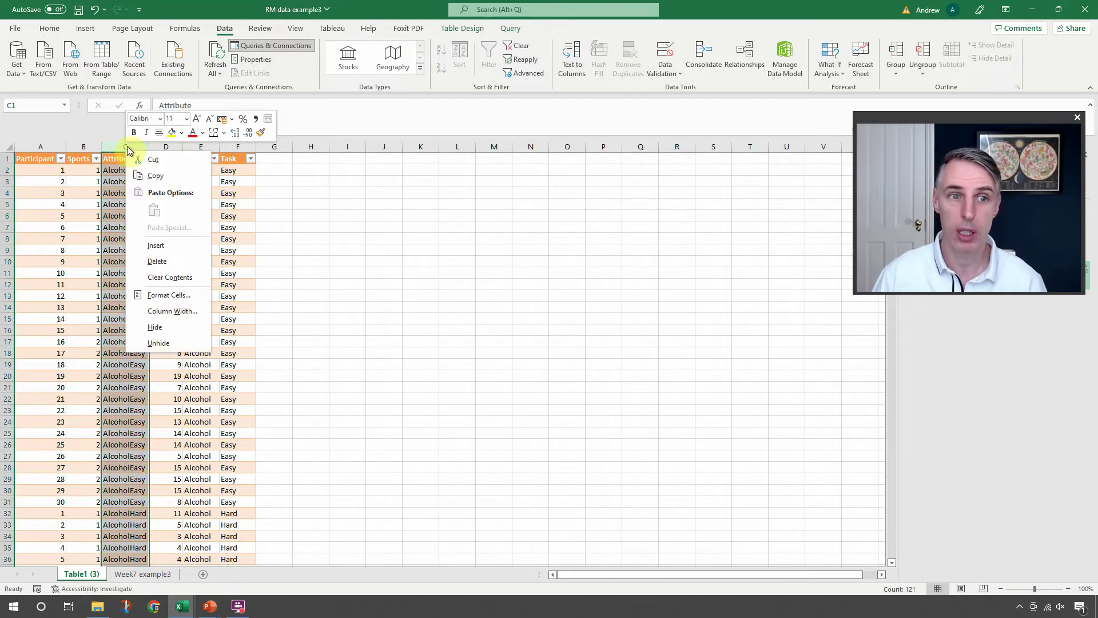
left_click(164, 261)
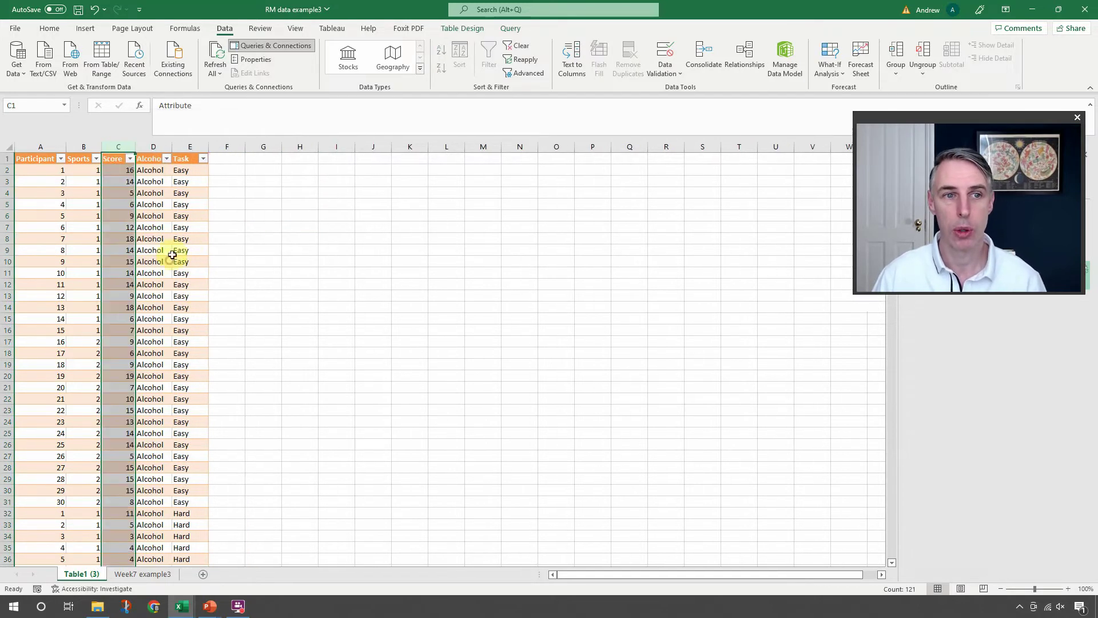
left_click(280, 203)
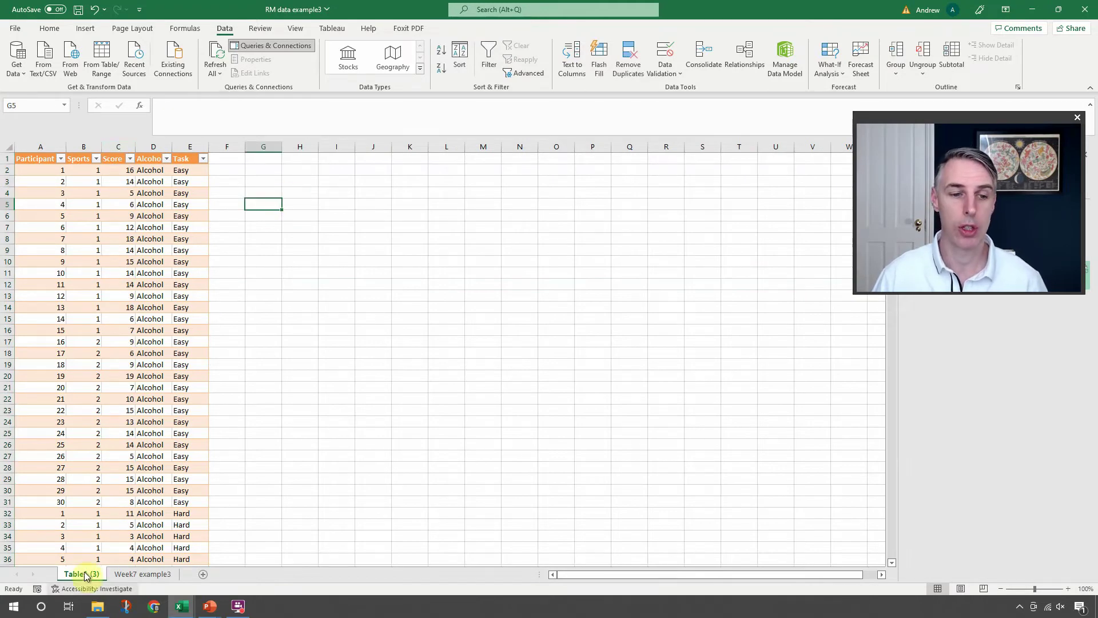
Compare the wide data on the Week7 example3 sheet with the long table on the Table1 (3) sheet.
left_click(142, 573)
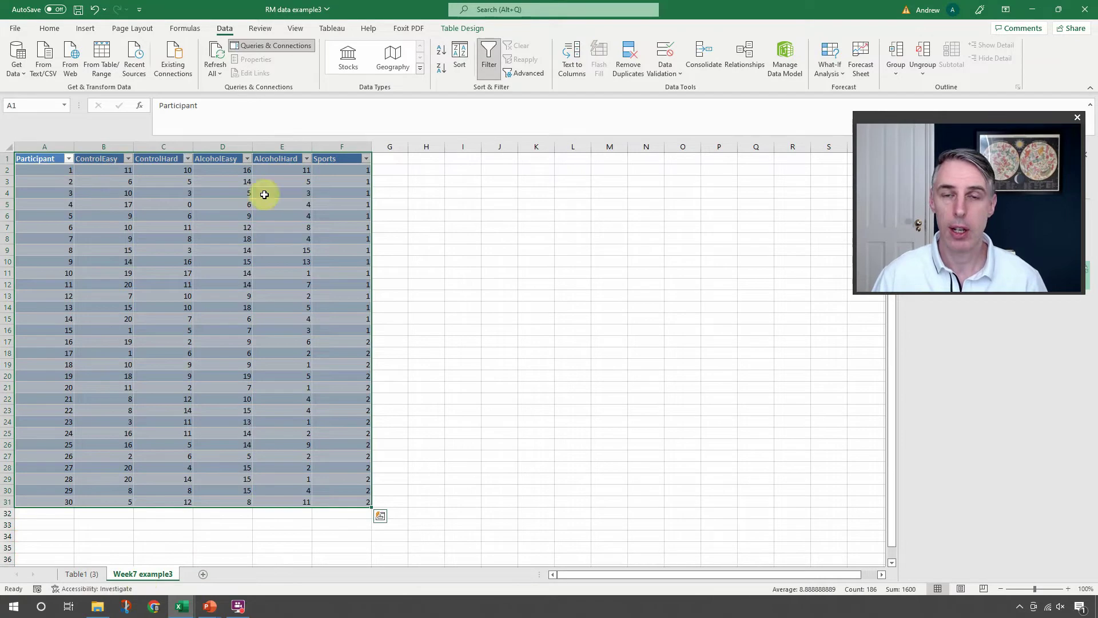
left_click(86, 574)
left_click(123, 575)
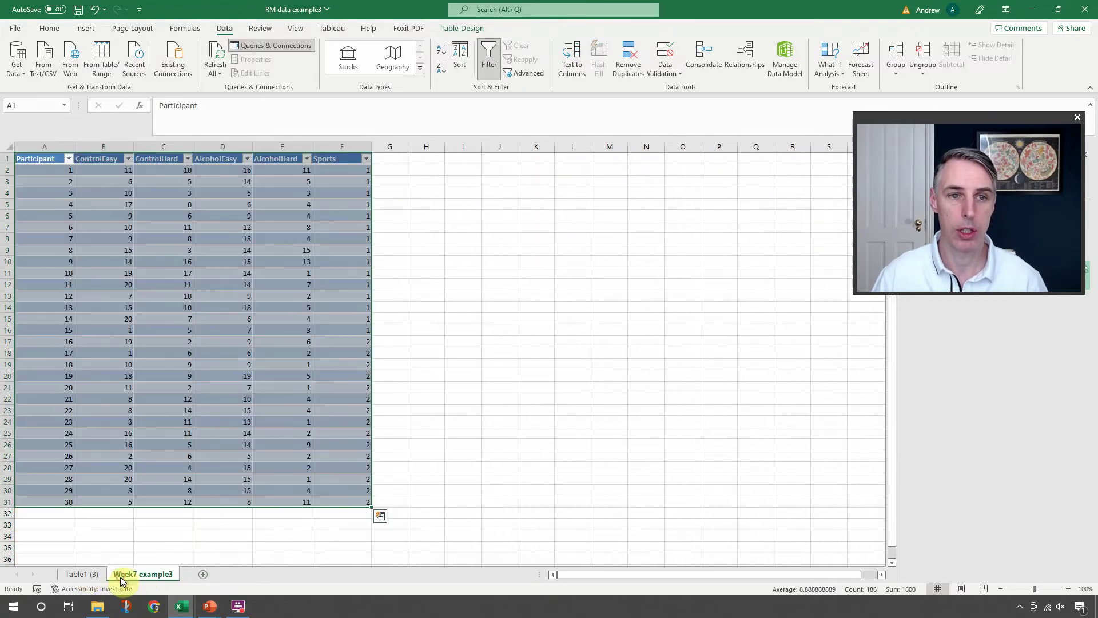
left_click(552, 204)
left_click(86, 574)
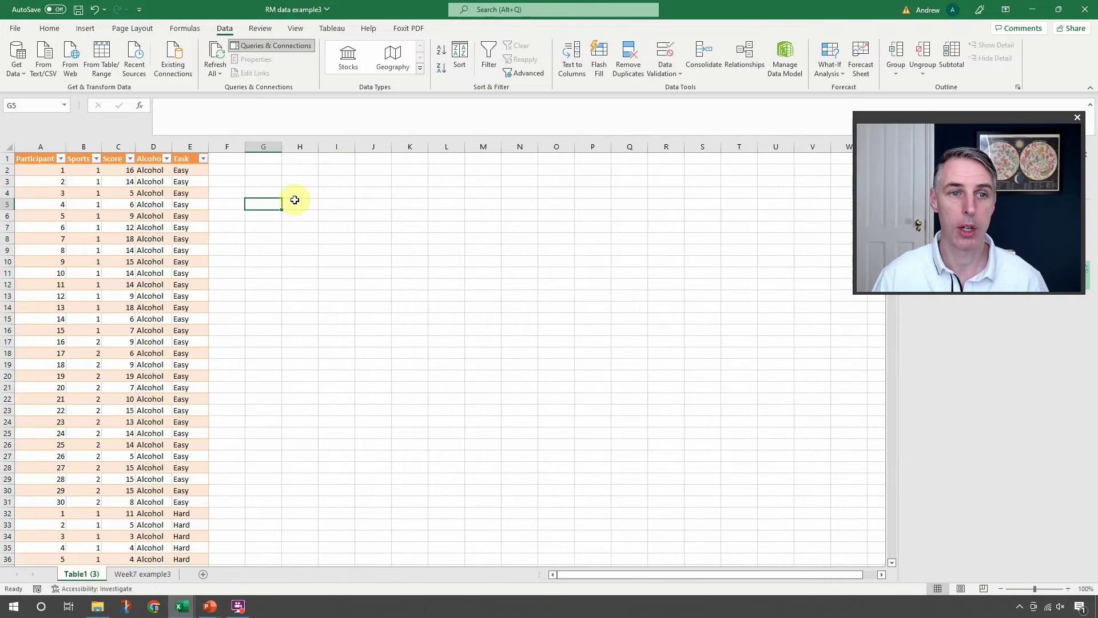
Sort the whole long-format table by Participant, on cell values from smallest to largest.
left_click_drag(41, 160, 184, 161)
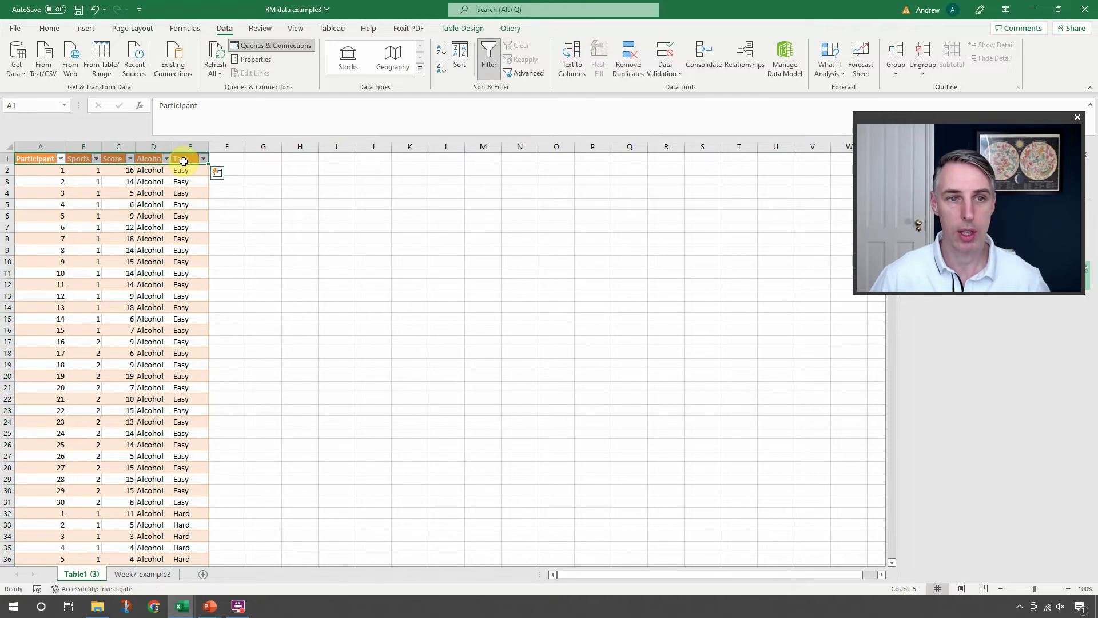
key("ctrl+shift+Down")
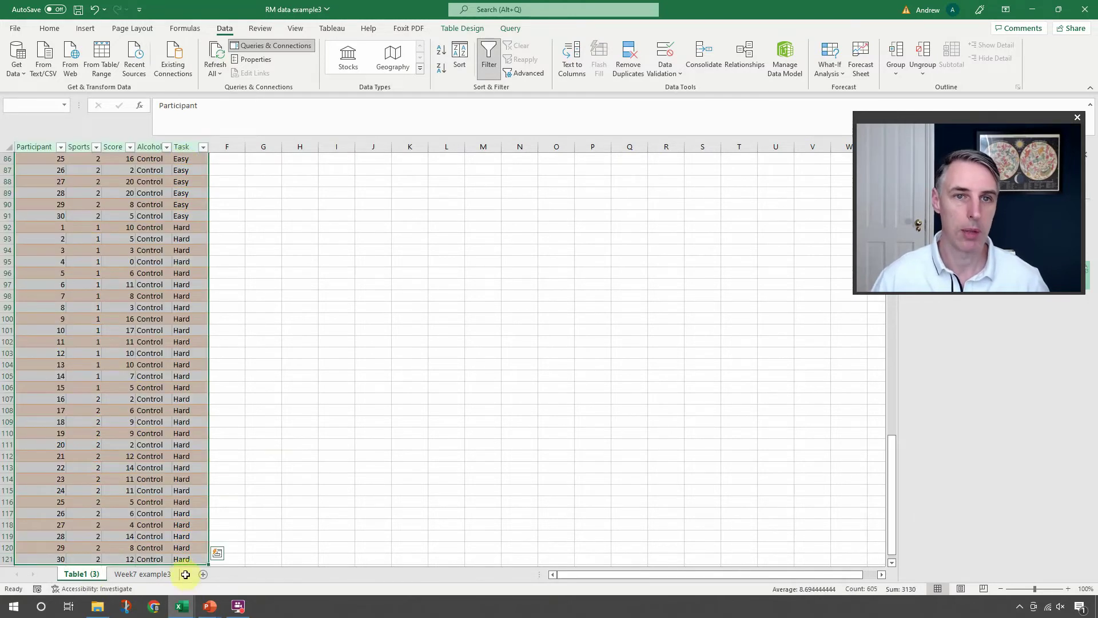
left_click(459, 55)
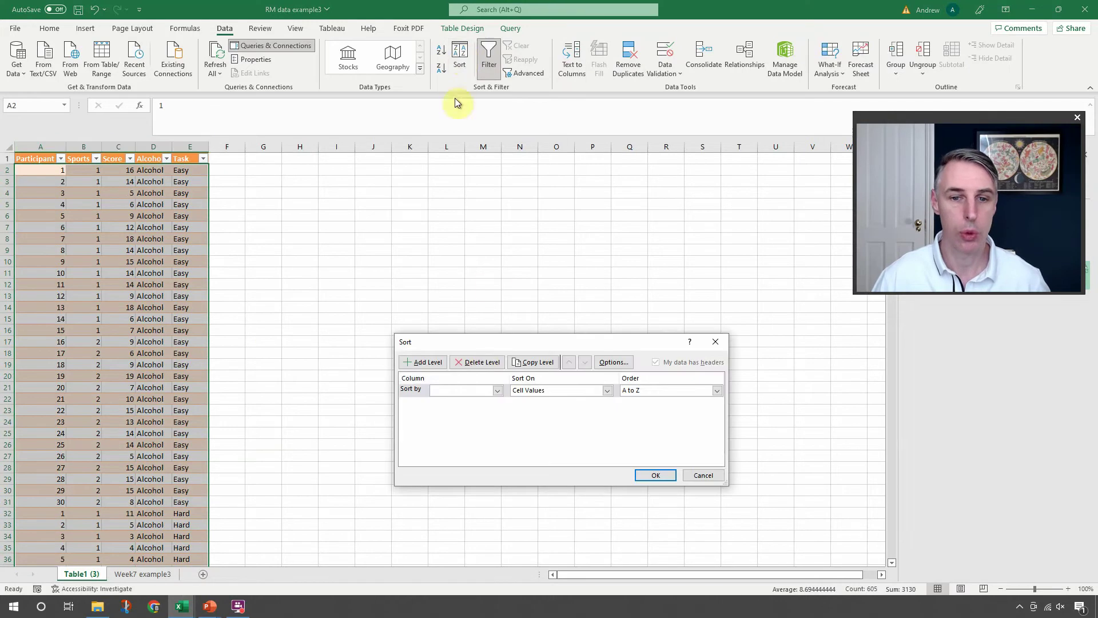
left_click(496, 392)
left_click(472, 403)
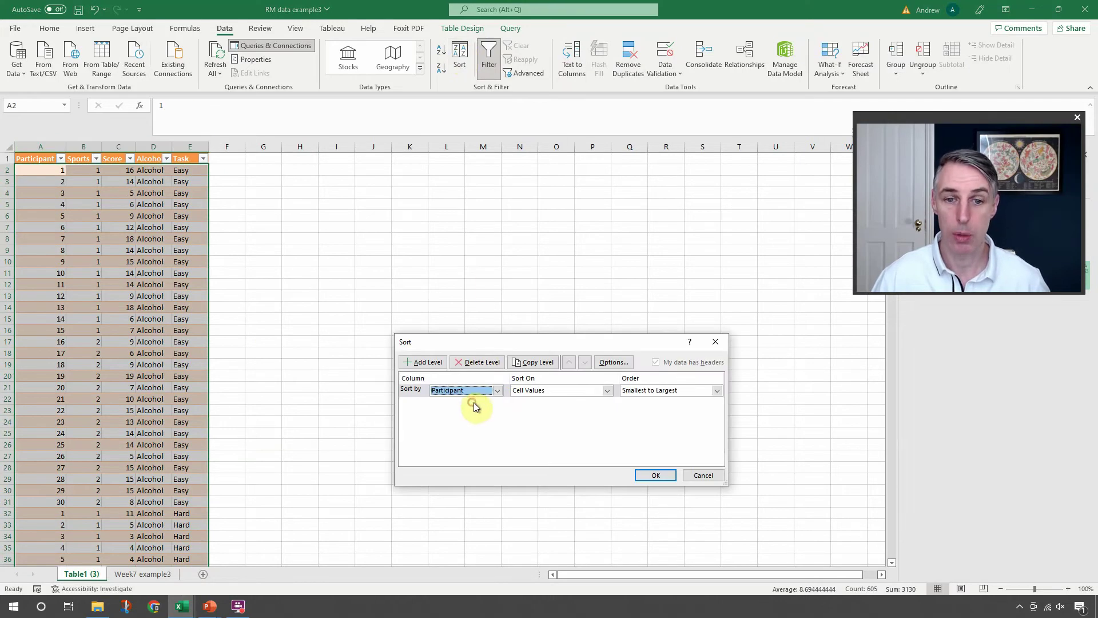
left_click(656, 475)
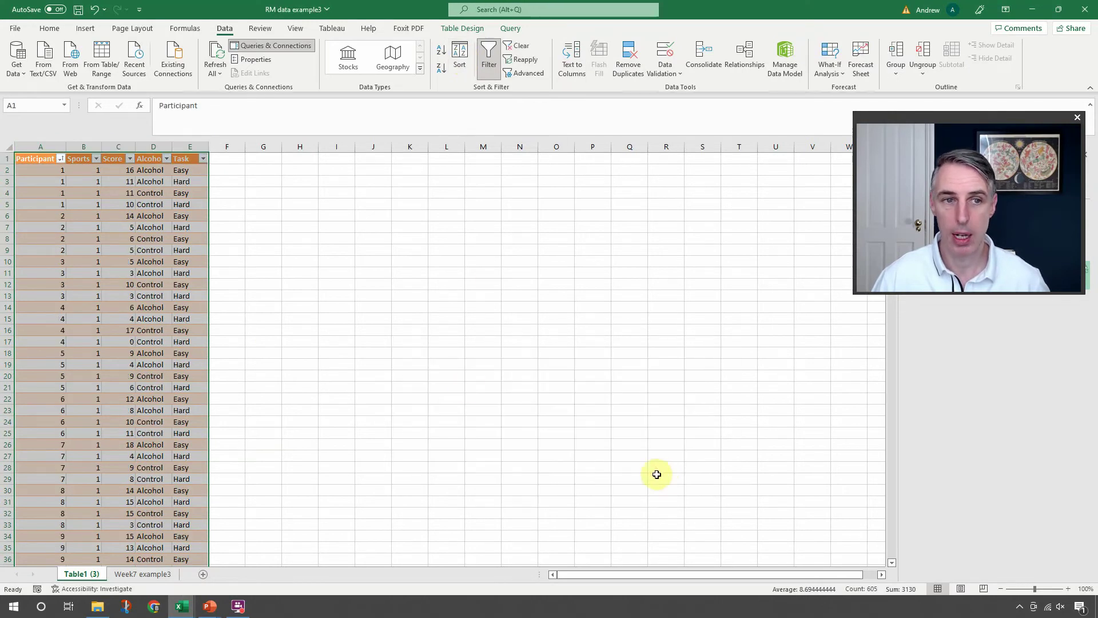
left_click(262, 240)
Examine participant 1's rows at the start of the table, checking the score against each Alcohol and Task combination.
left_click_drag(34, 171, 191, 205)
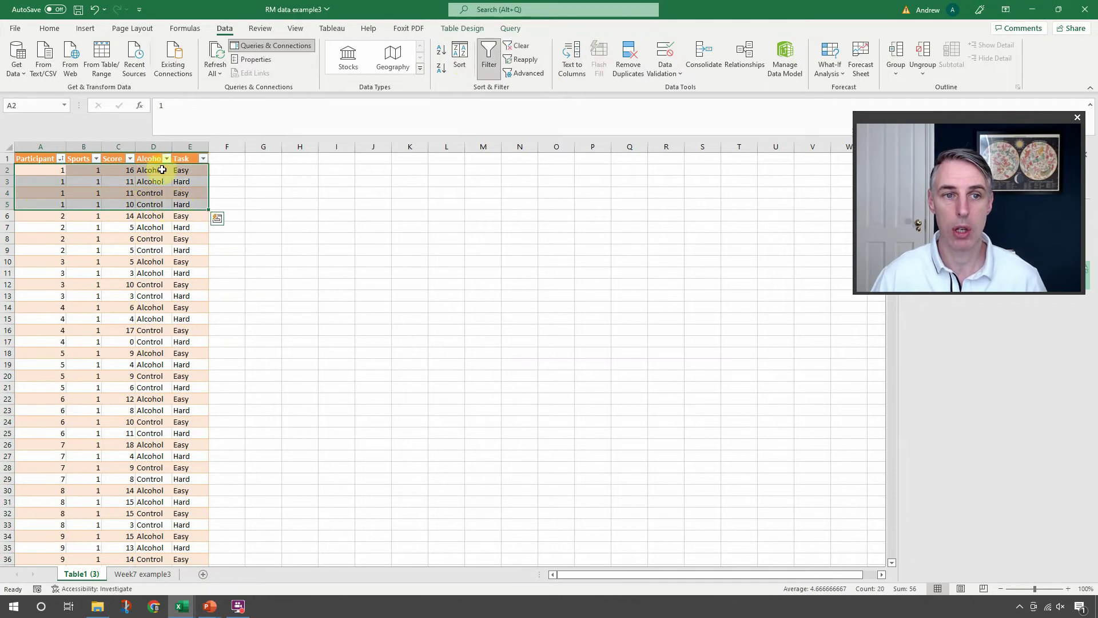
left_click(258, 195)
left_click(123, 171)
left_click(151, 170)
left_click(176, 170)
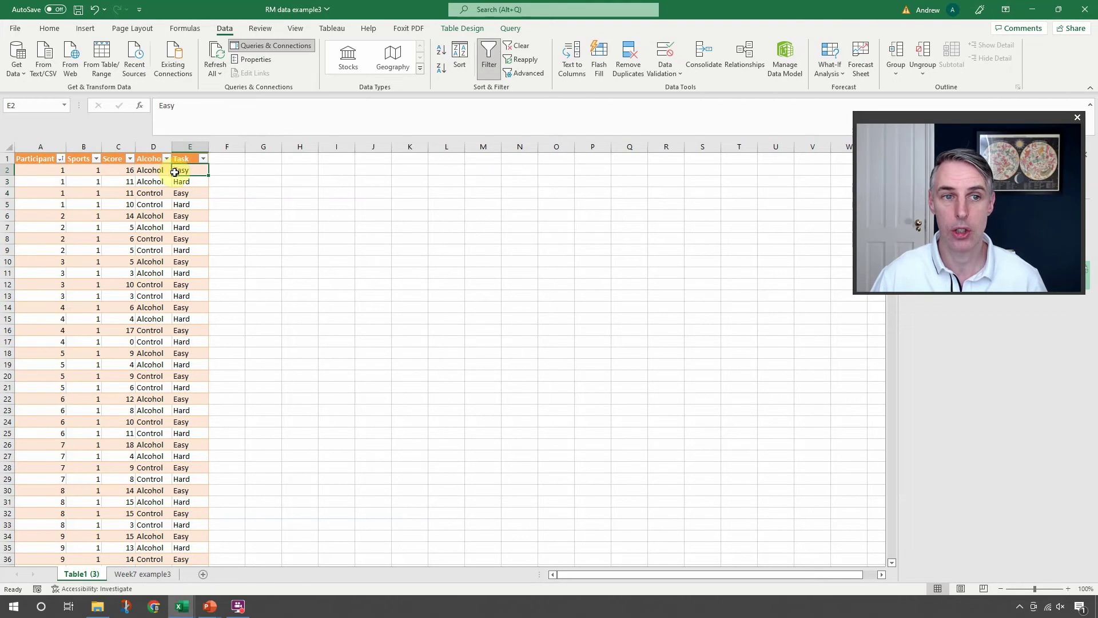
left_click(148, 182)
left_click(180, 182)
left_click(151, 193)
left_click(180, 193)
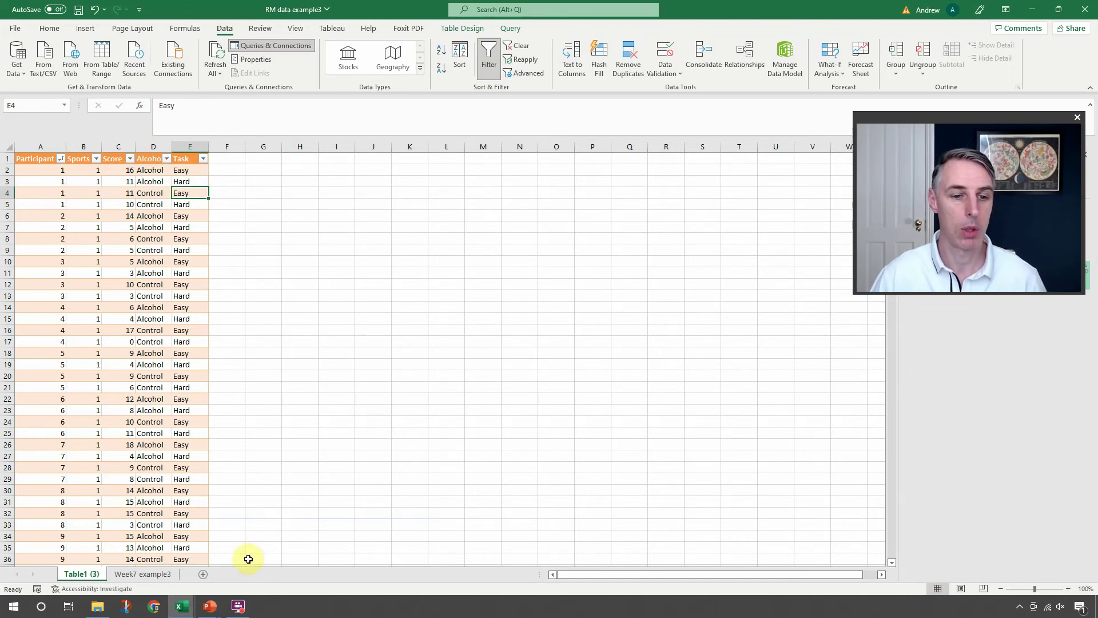
Switch to the PowerPoint slide show at the Example 3 mixed-design slide.
mouse_move(210, 608)
left_click(225, 585)
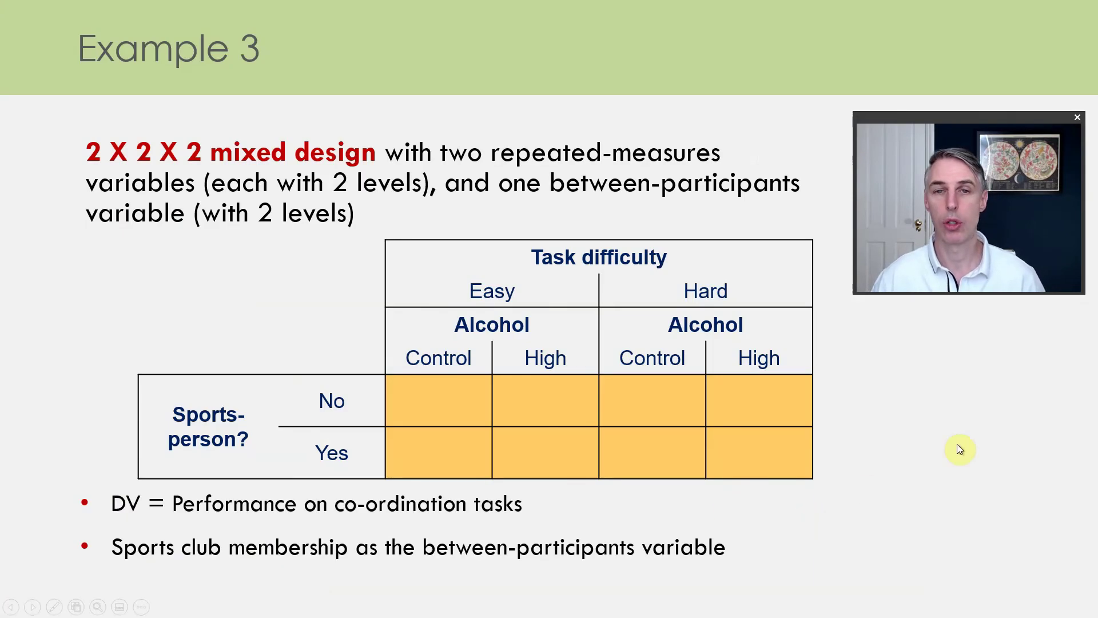